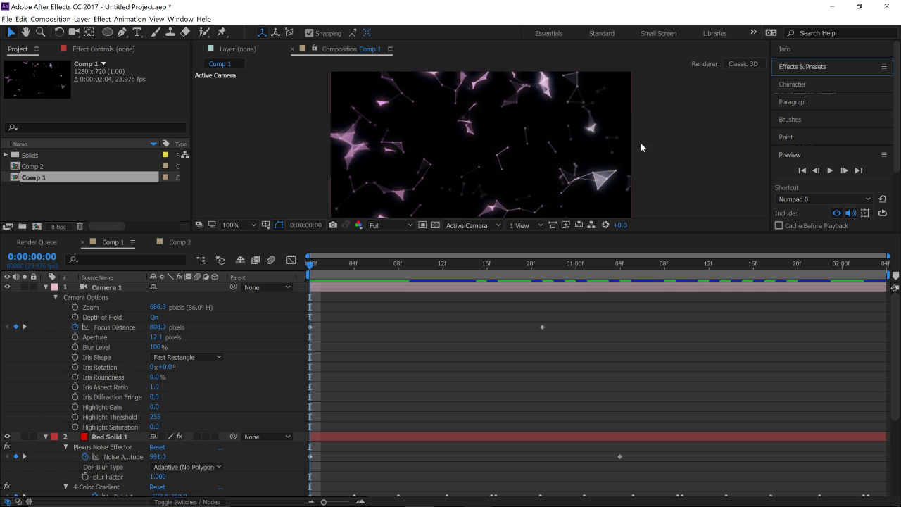
# Step: Play back the finished plexus animation in Comp 1 twice and inspect its first frame up close
pyautogui.click(834, 171)
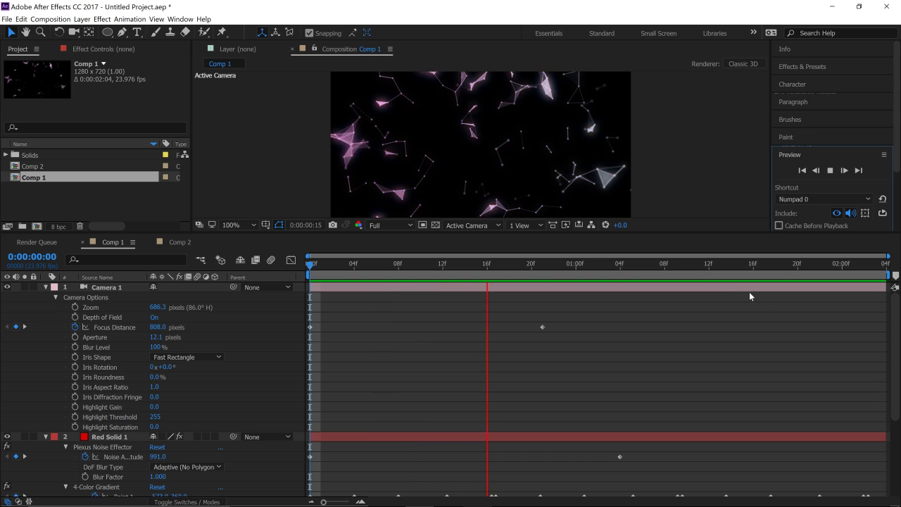
pyautogui.click(308, 268)
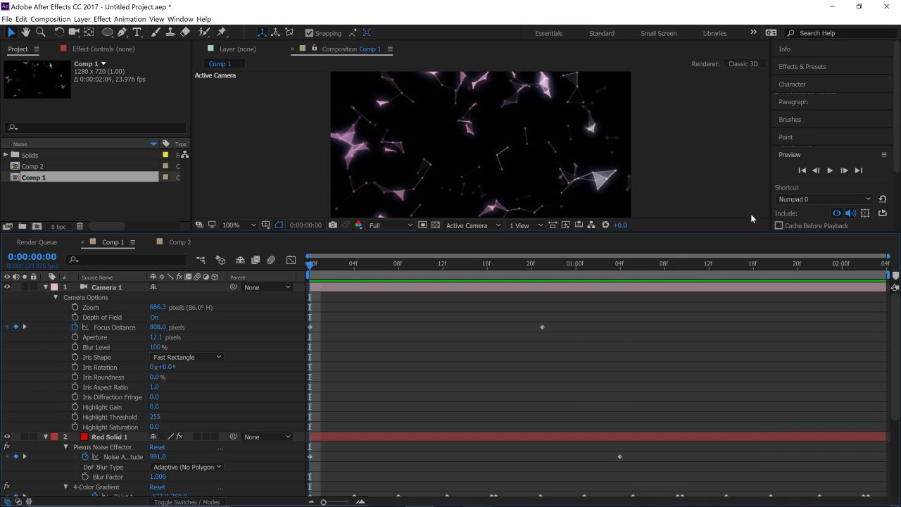
pyautogui.click(829, 171)
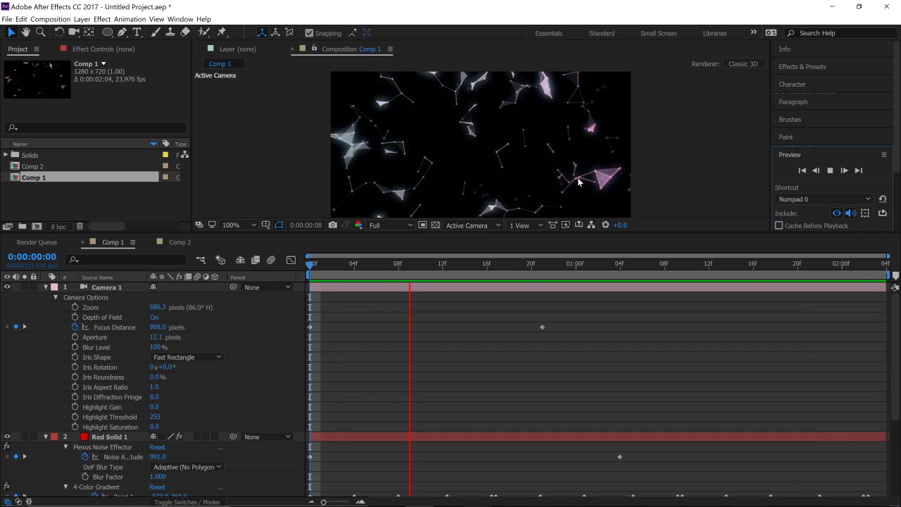
pyautogui.click(313, 267)
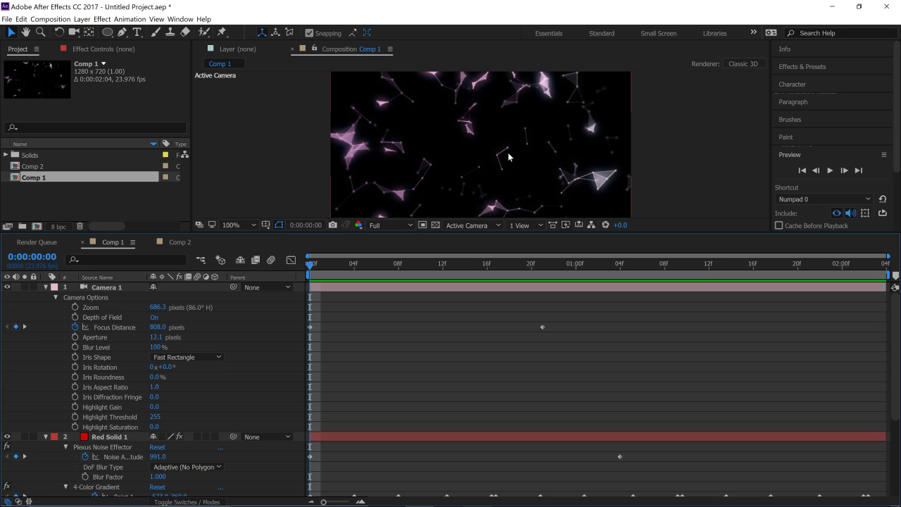
pyautogui.scroll(-2, 484, 167)
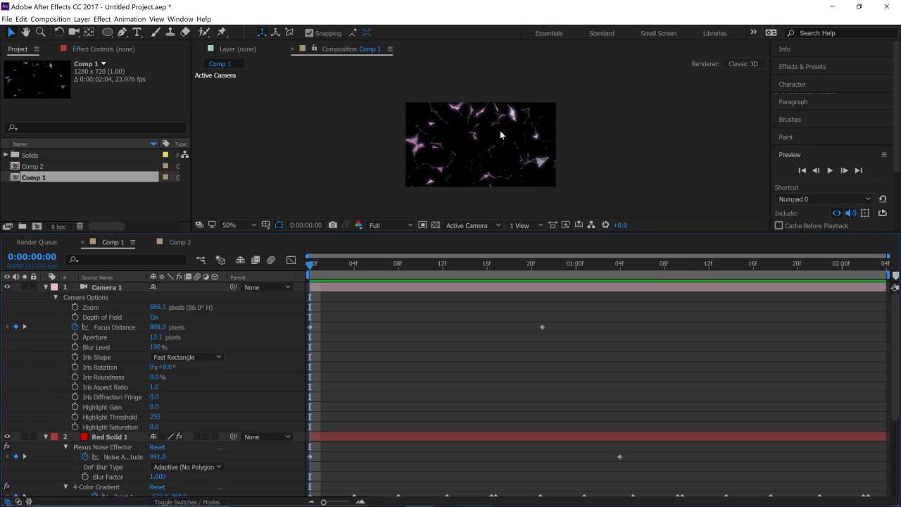
pyautogui.scroll(2, 488, 156)
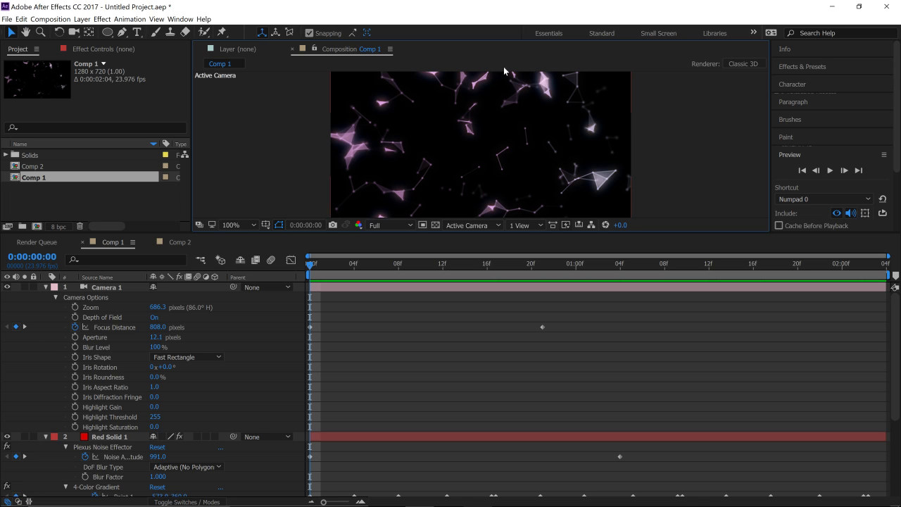
pyautogui.scroll(-2, 409, 181)
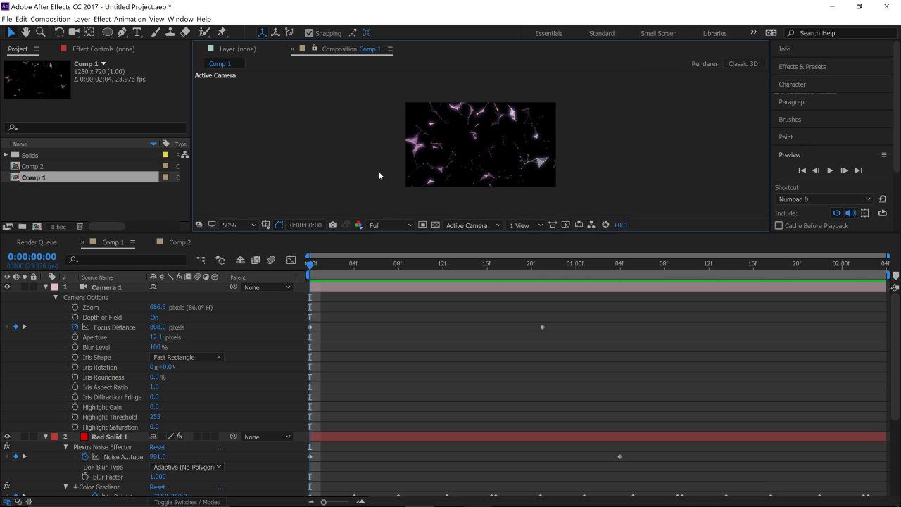
pyautogui.scroll(2, 330, 169)
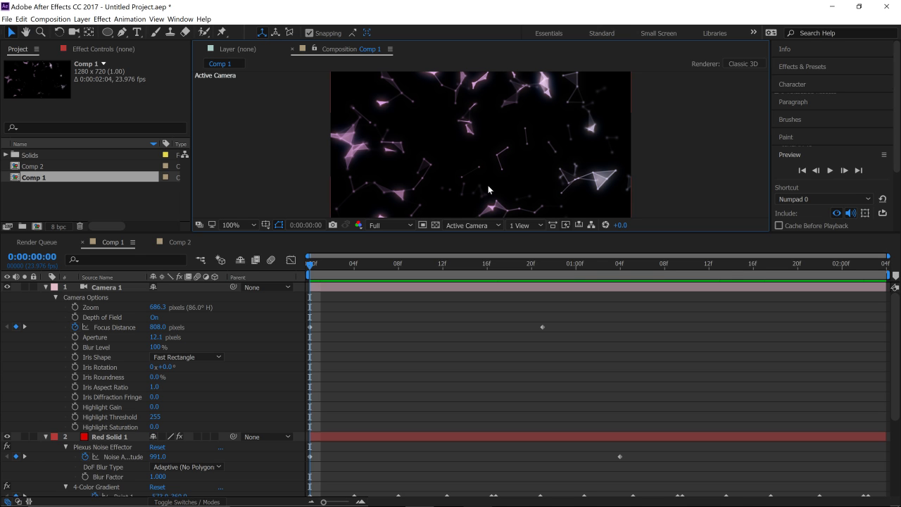
# Step: Create a new 1280 x 720 composition in the project with the default settings
pyautogui.rightClick(112, 203)
pyautogui.click(148, 208)
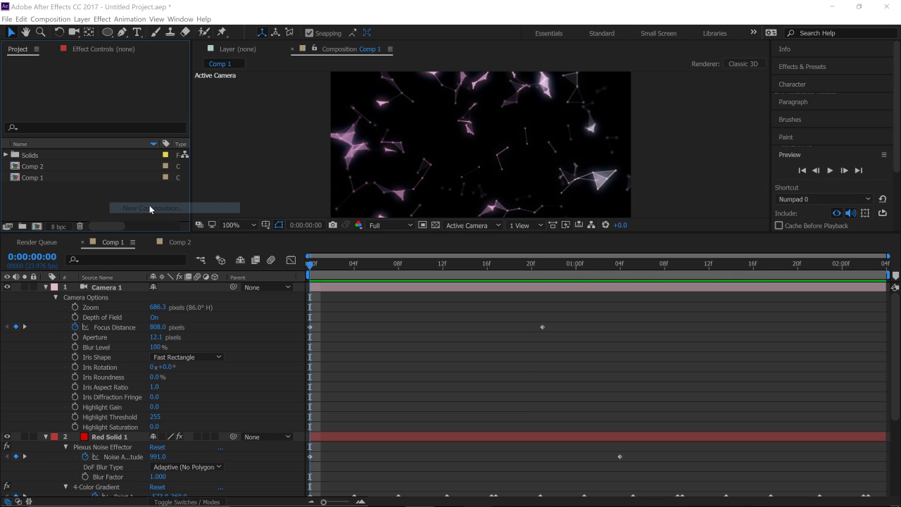
pyautogui.click(432, 425)
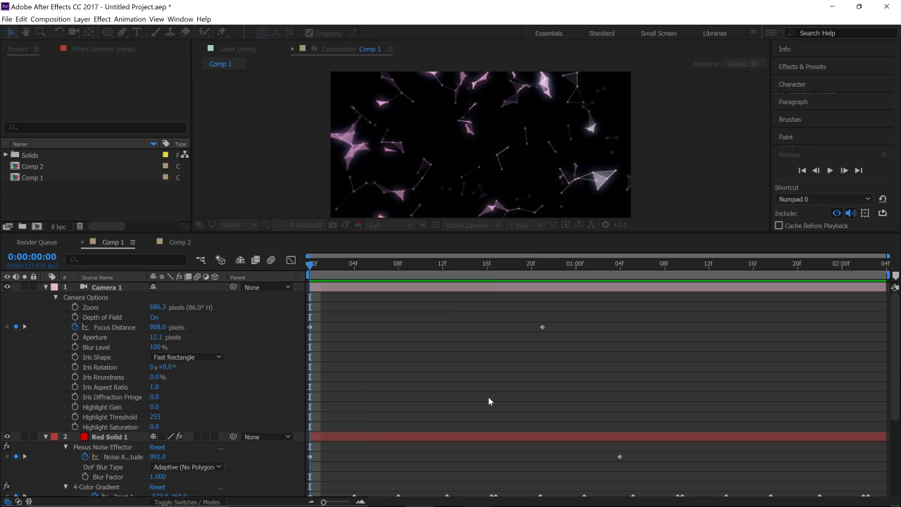
# Step: Add a green 1280 x 720 solid layer to the new composition
pyautogui.rightClick(434, 318)
pyautogui.moveTo(450, 325)
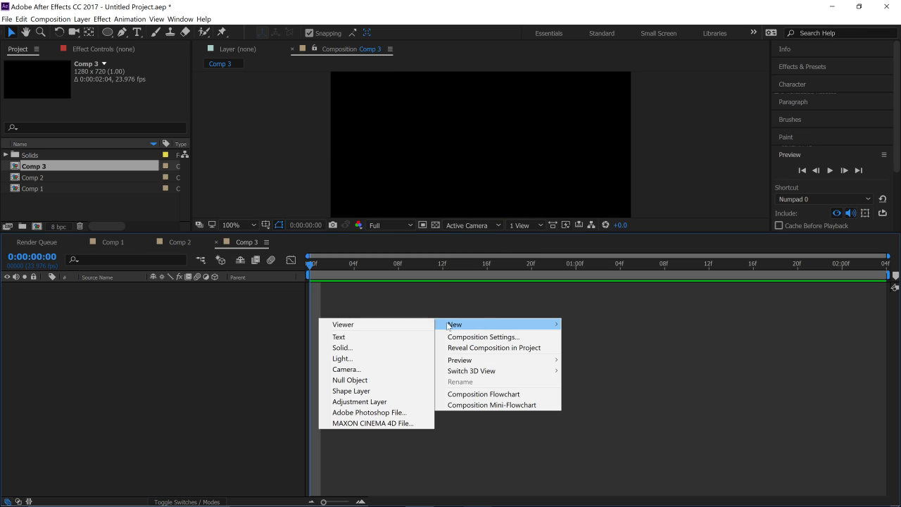
pyautogui.click(380, 347)
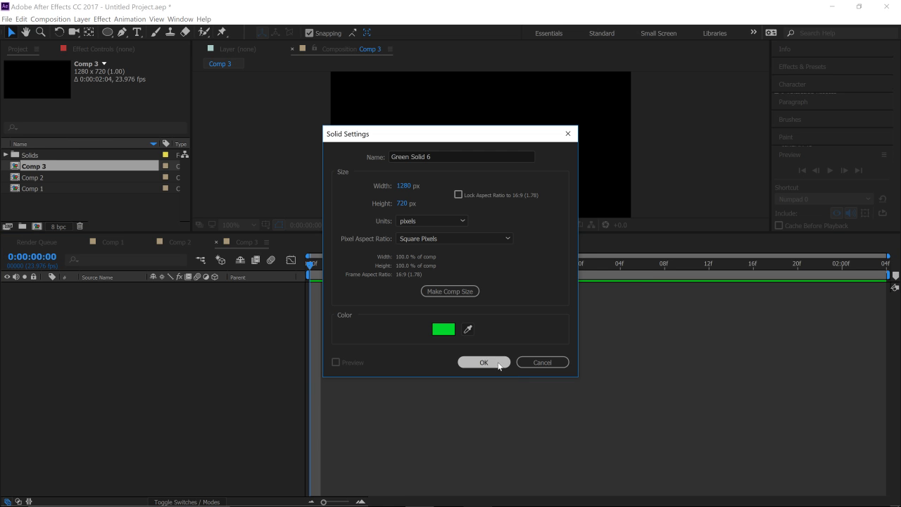
pyautogui.click(483, 362)
# Step: Search the effects for "plexus" and apply the Rowbyte Plexus effect to the green solid
pyautogui.click(828, 68)
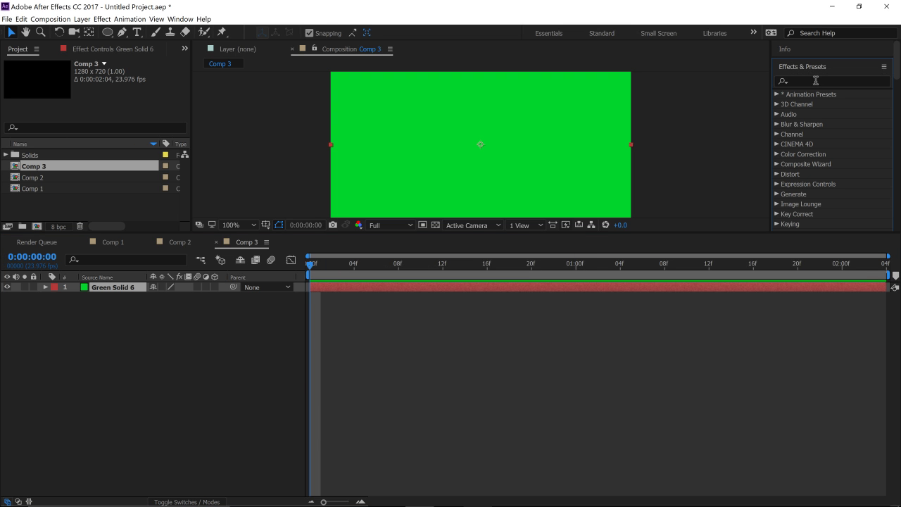
pyautogui.click(816, 81)
pyautogui.write('plexus')
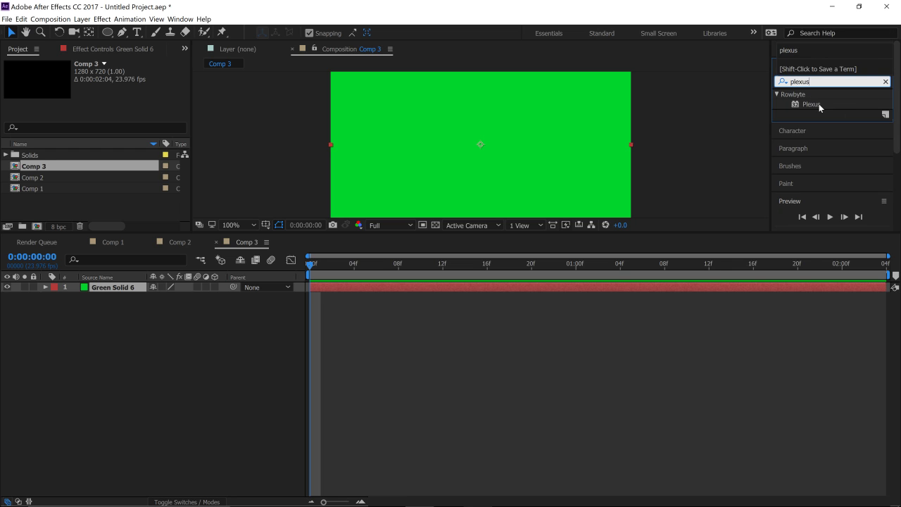
pyautogui.moveTo(819, 103); pyautogui.dragTo(535, 287)
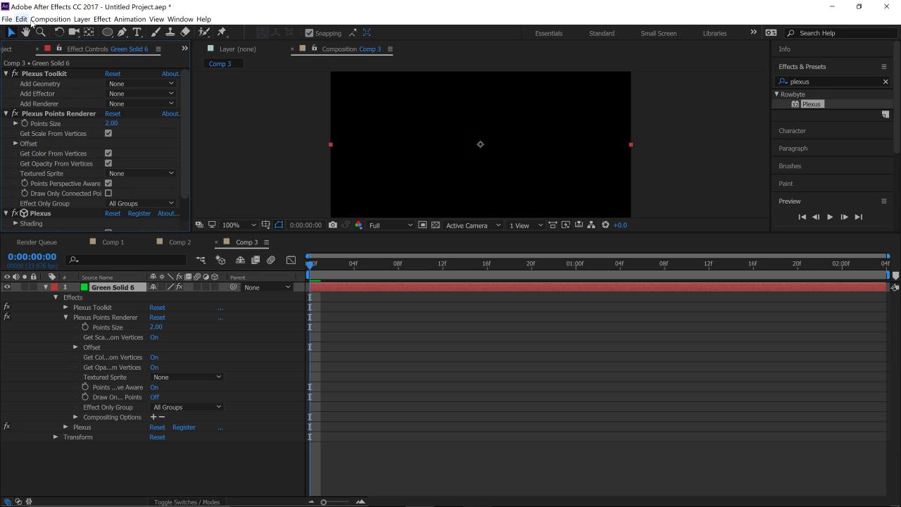
# Step: Clear the effects search and reselect the green solid layer
pyautogui.click(838, 81)
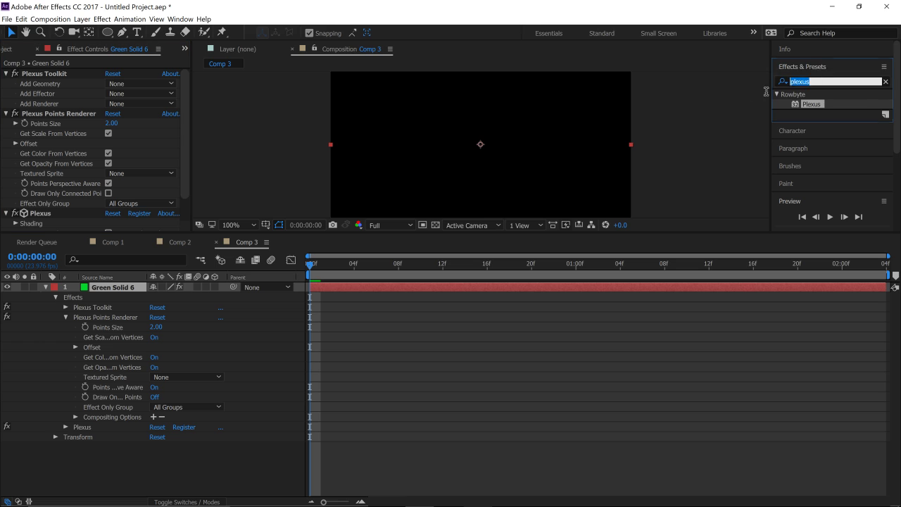
pyautogui.press('BackSpace')
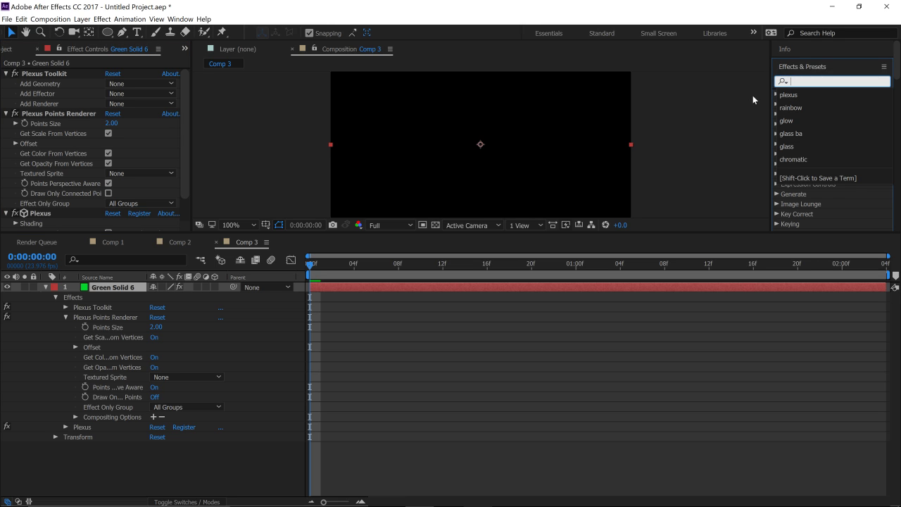
pyautogui.click(753, 96)
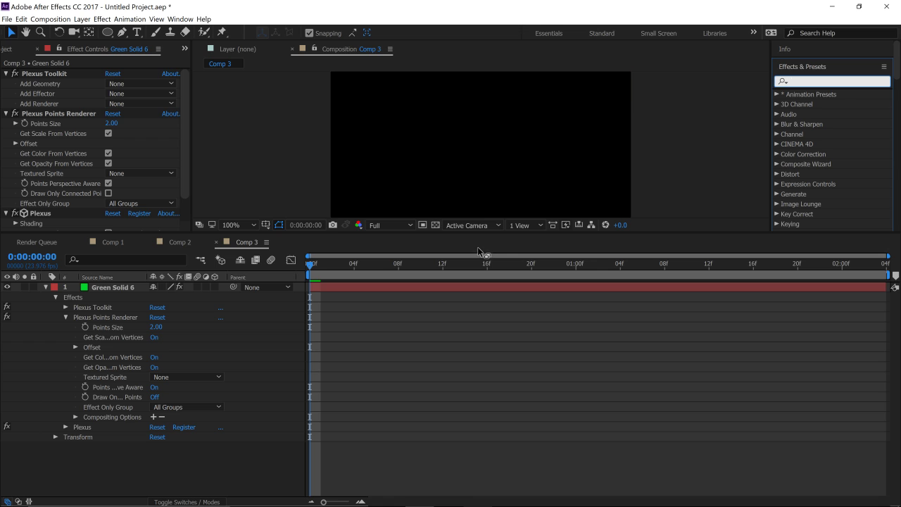
pyautogui.click(359, 288)
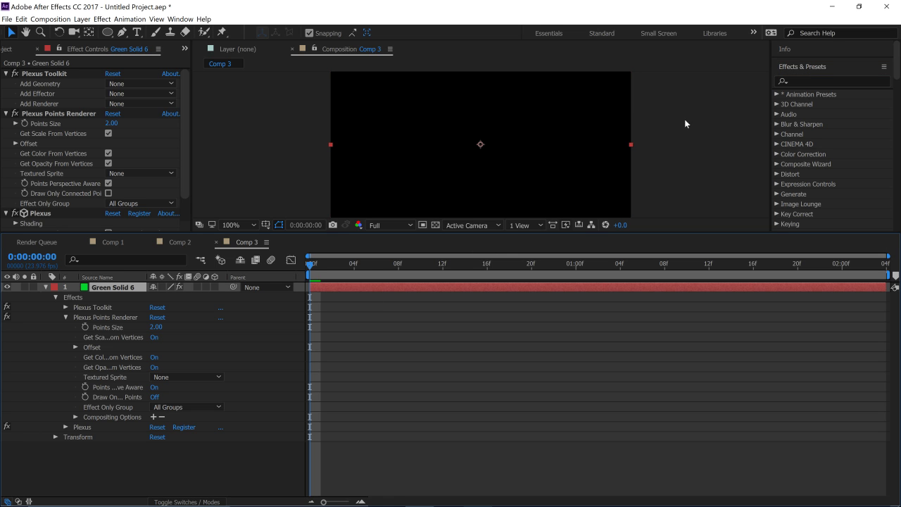
pyautogui.click(416, 472)
pyautogui.click(353, 287)
# Step: Add a Paths geometry to the solid through the Plexus Toolkit
pyautogui.click(47, 75)
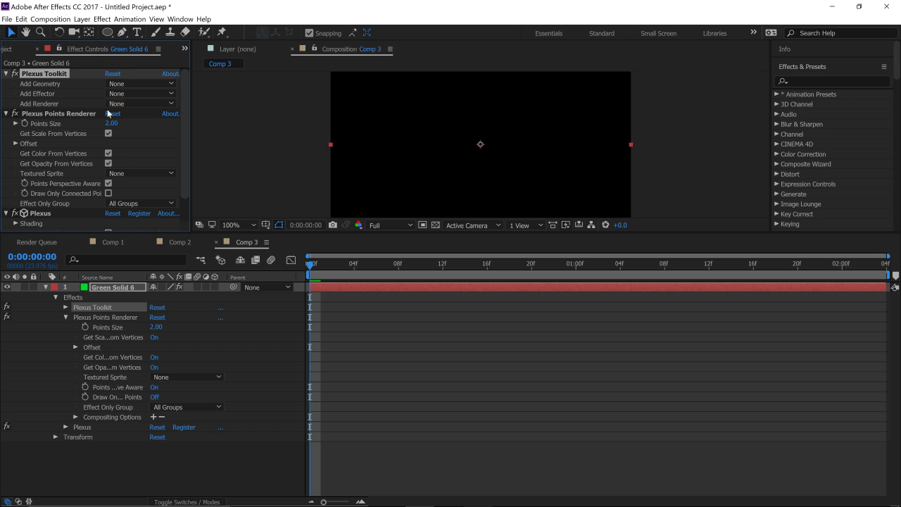
pyautogui.click(141, 83)
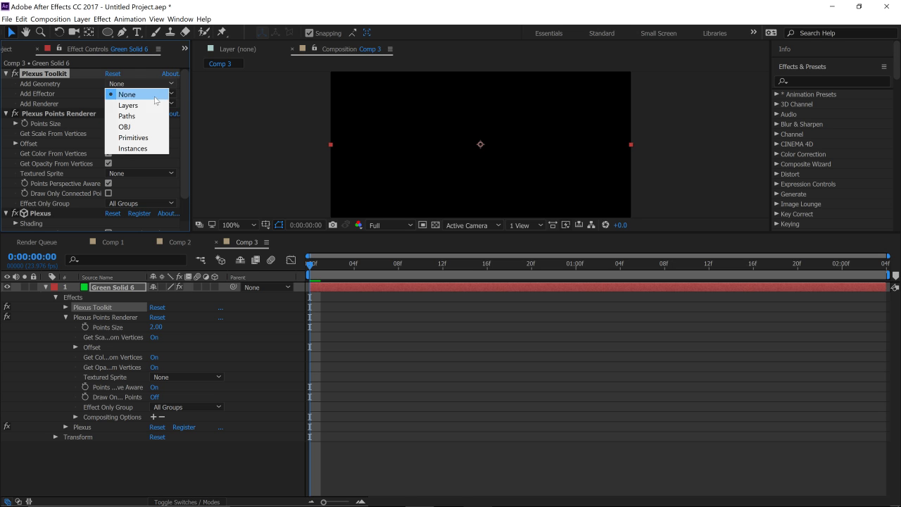
pyautogui.click(146, 117)
# Step: Add a Noise effector and a Transform effector to the Plexus setup
pyautogui.click(134, 93)
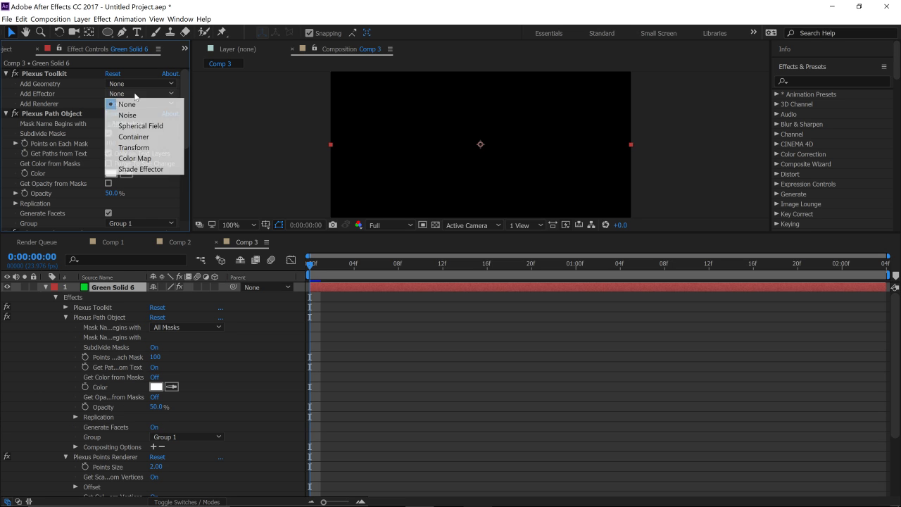
pyautogui.click(134, 116)
pyautogui.scroll(-1, 137, 96)
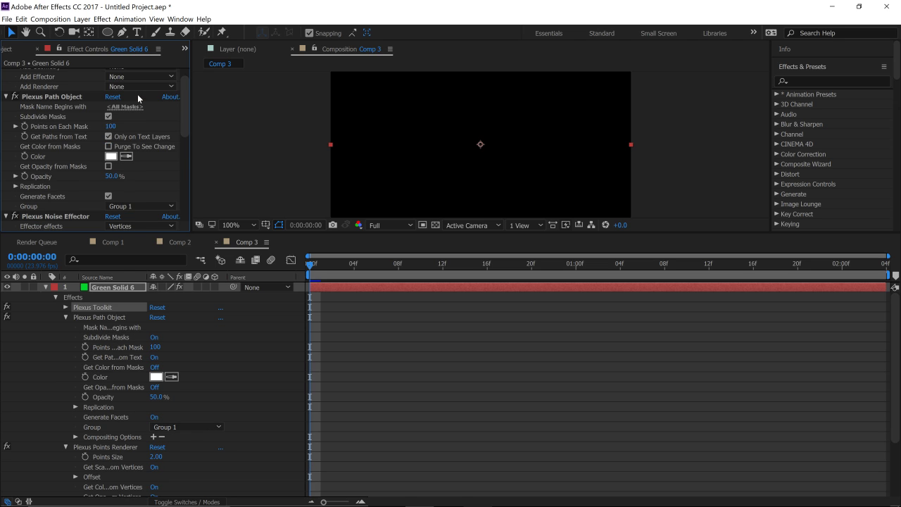
pyautogui.click(141, 80)
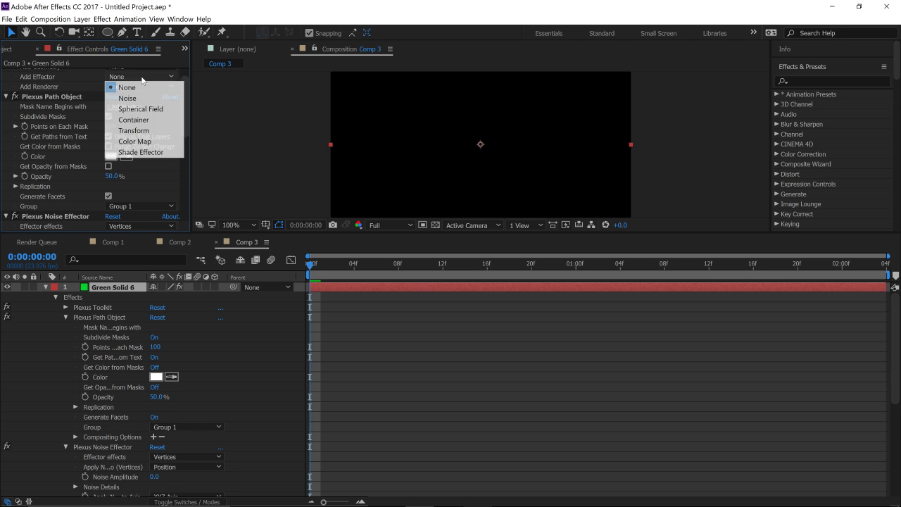
pyautogui.click(134, 130)
# Step: Add a Lines renderer and a Triangulation renderer to the Plexus setup
pyautogui.scroll(-1, 141, 133)
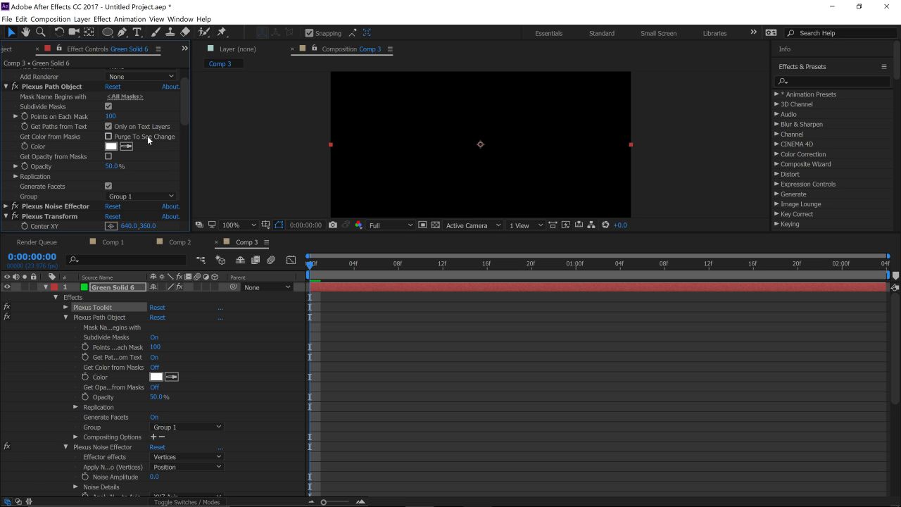
pyautogui.click(152, 77)
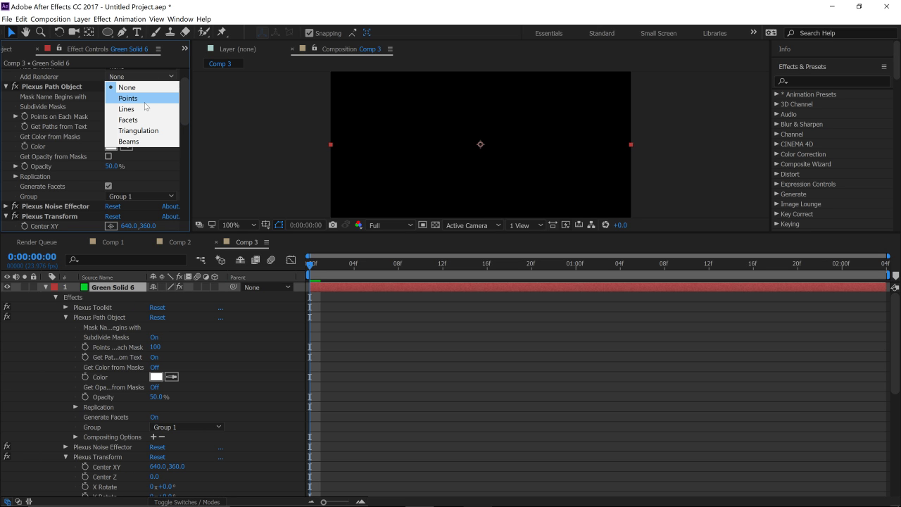
pyautogui.click(140, 109)
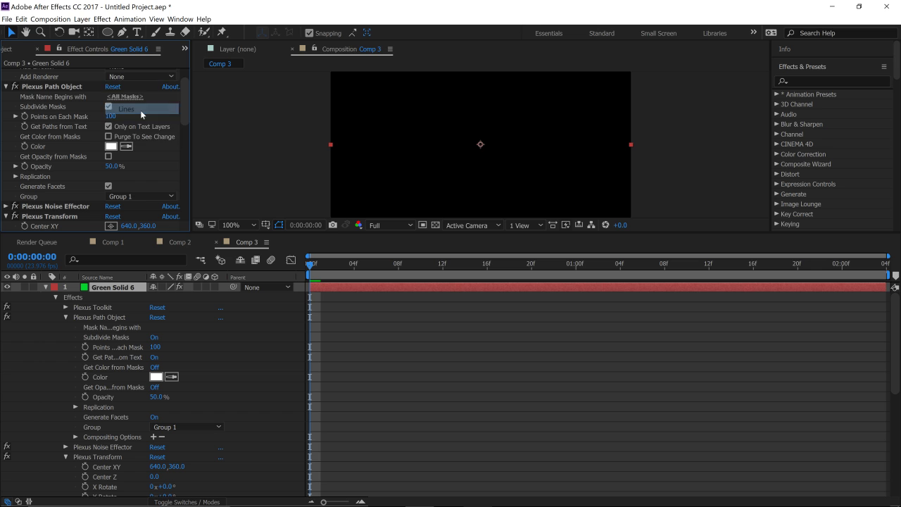
pyautogui.scroll(5, 137, 103)
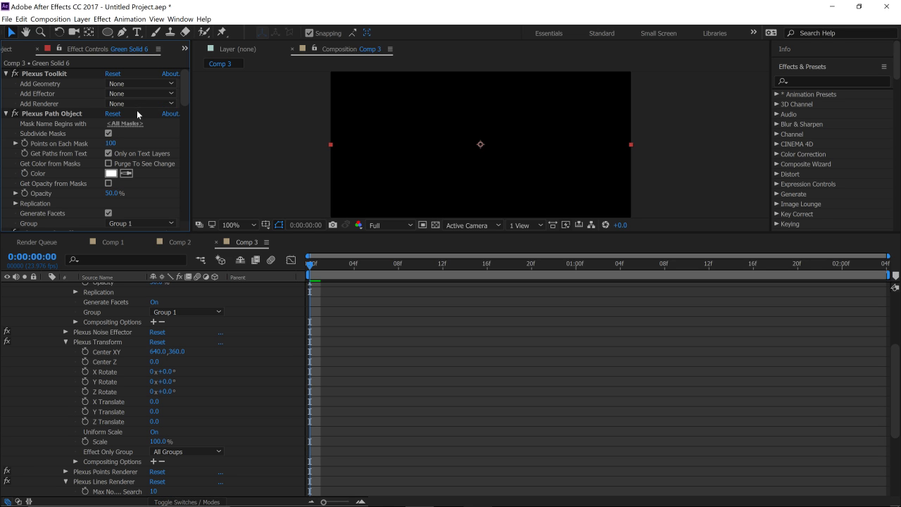
pyautogui.click(138, 104)
pyautogui.click(146, 157)
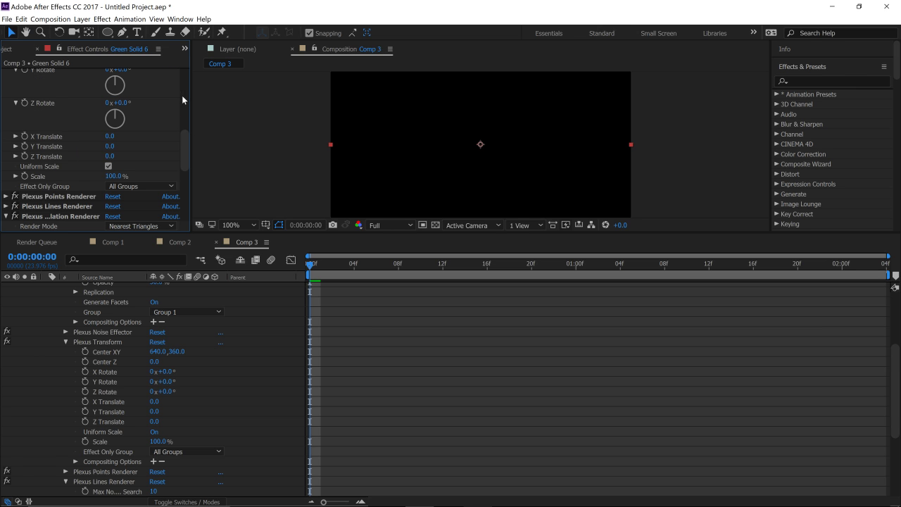
# Step: Review the added Plexus components, including the settings of the Points Renderer and Lines Renderer
pyautogui.scroll(3, 181, 120)
pyautogui.moveTo(181, 120); pyautogui.dragTo(188, 83)
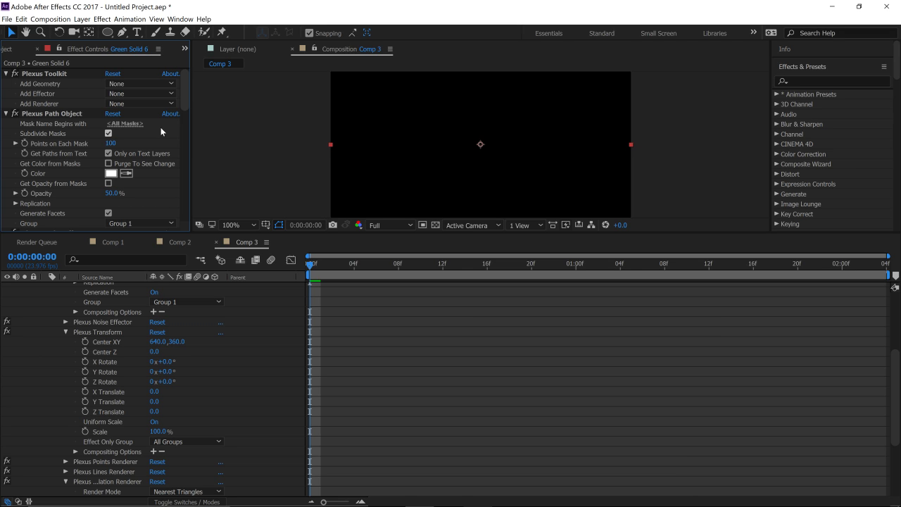
pyautogui.moveTo(184, 94); pyautogui.dragTo(185, 168)
pyautogui.click(6, 158)
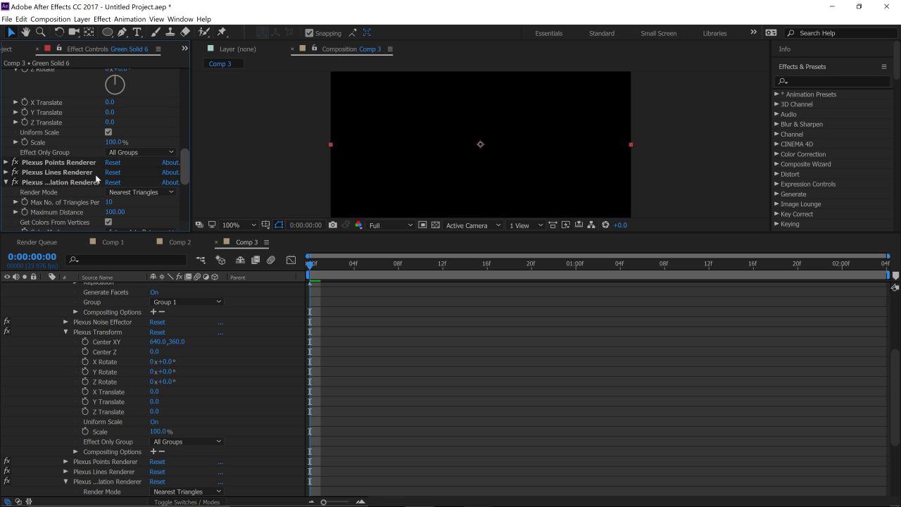
pyautogui.click(6, 172)
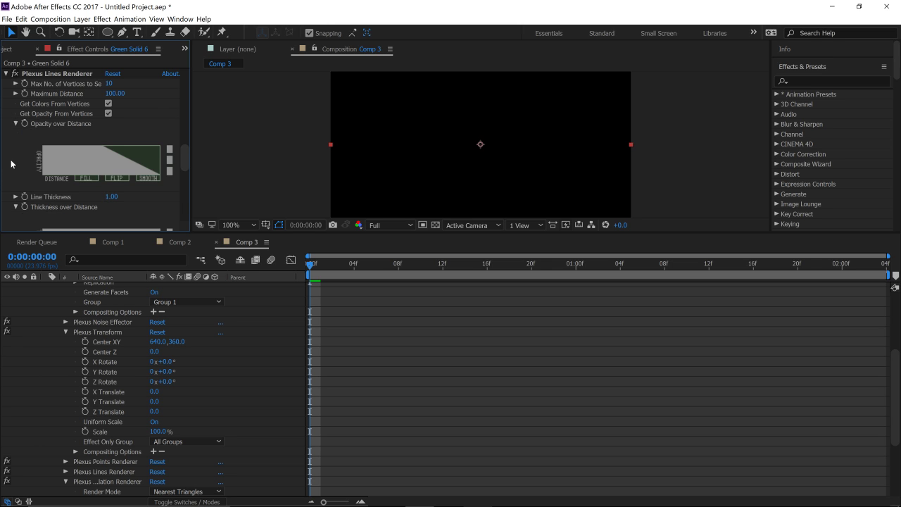
pyautogui.click(12, 140)
pyautogui.scroll(-5, 43, 185)
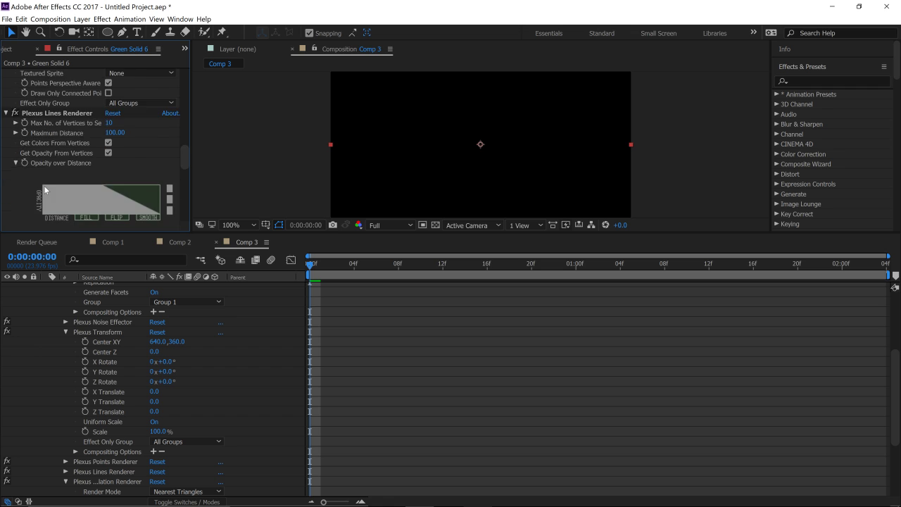
pyautogui.scroll(10, 44, 185)
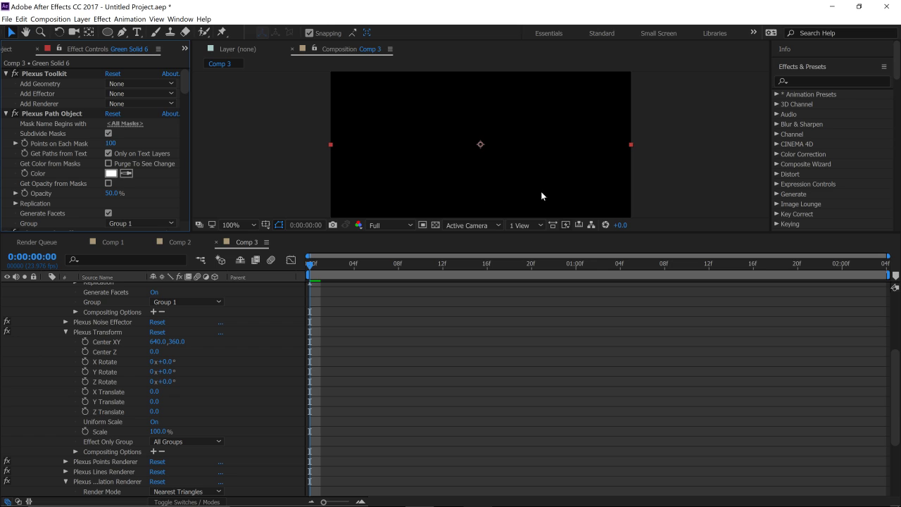
# Step: Add an elliptical mask spanning the full size of the solid as the path for the Plexus Path Object
pyautogui.click(80, 115)
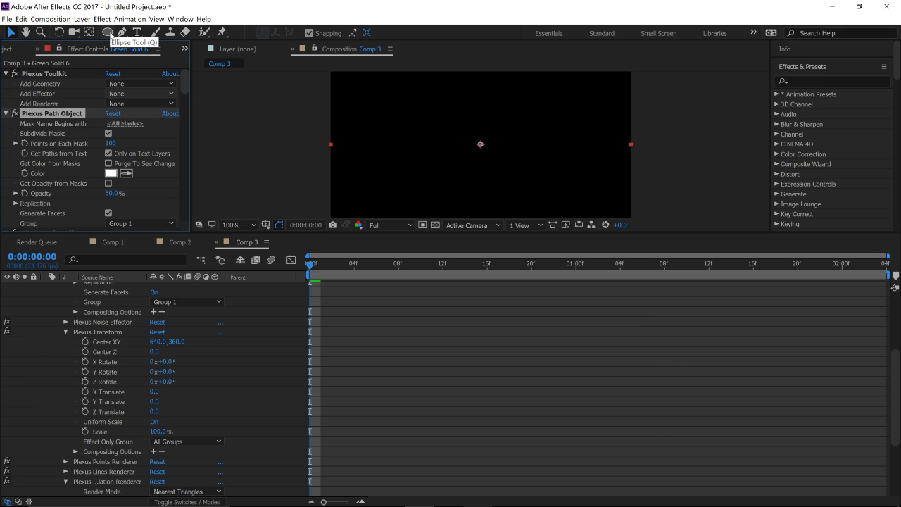
pyautogui.moveTo(110, 33); pyautogui.dragTo(159, 61)
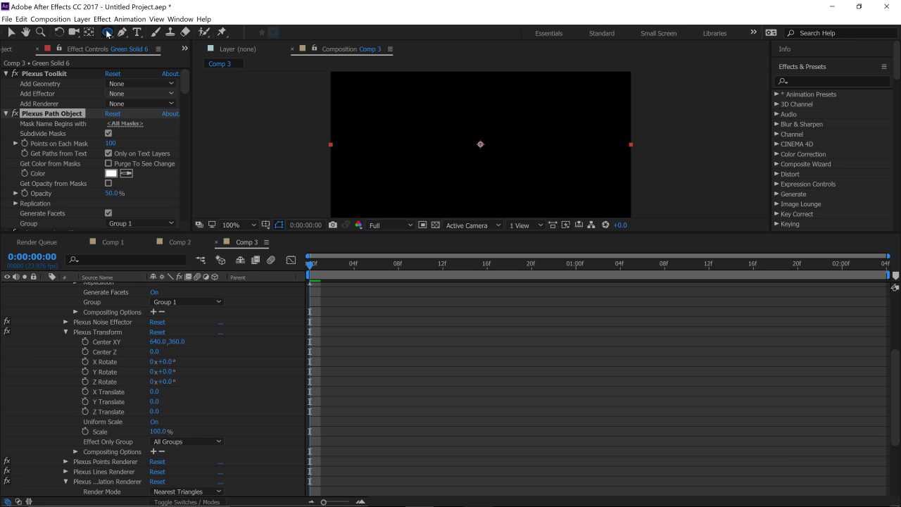
pyautogui.doubleClick(108, 33)
pyautogui.press('v')
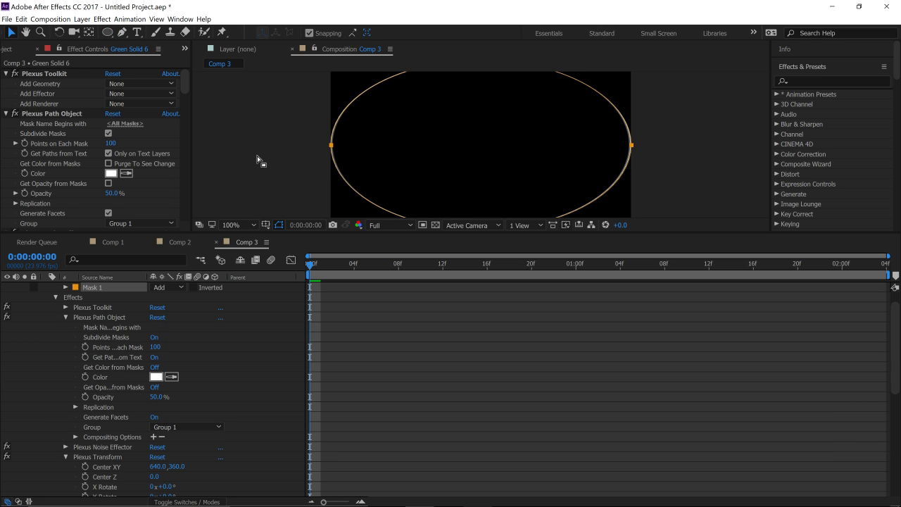
pyautogui.click(257, 161)
pyautogui.click(341, 296)
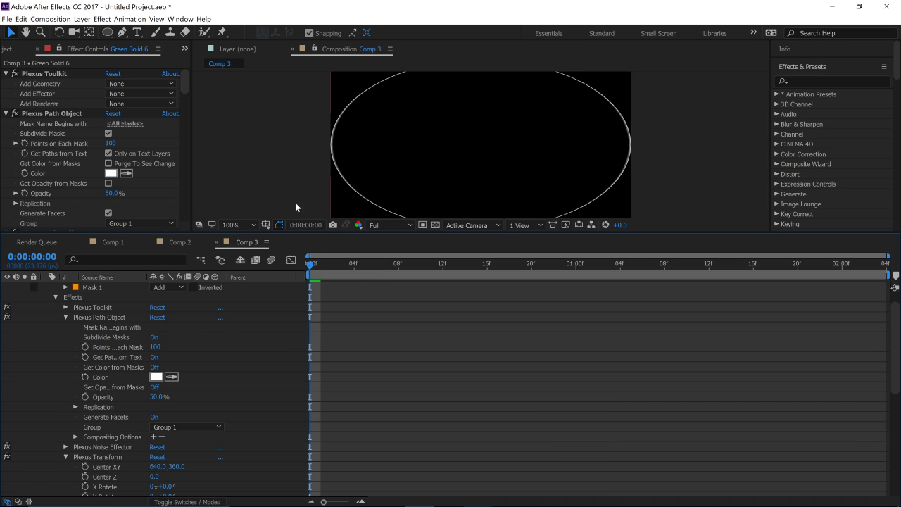
# Step: Examine the Plexus outline along the elliptical mask up close and as a whole in the composition view
pyautogui.press('.')
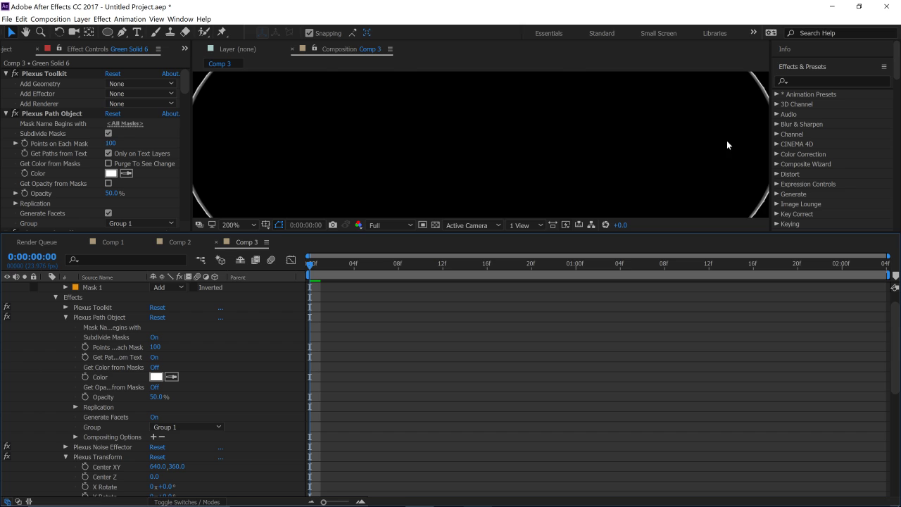
pyautogui.press(',')
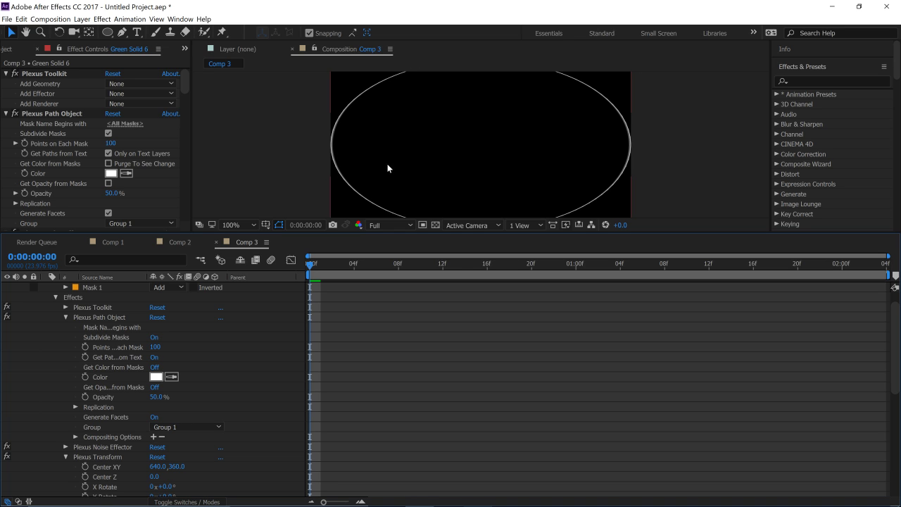
pyautogui.press('h')
pyautogui.moveTo(557, 159); pyautogui.dragTo(480, 175)
pyautogui.press('.')
pyautogui.press('.')
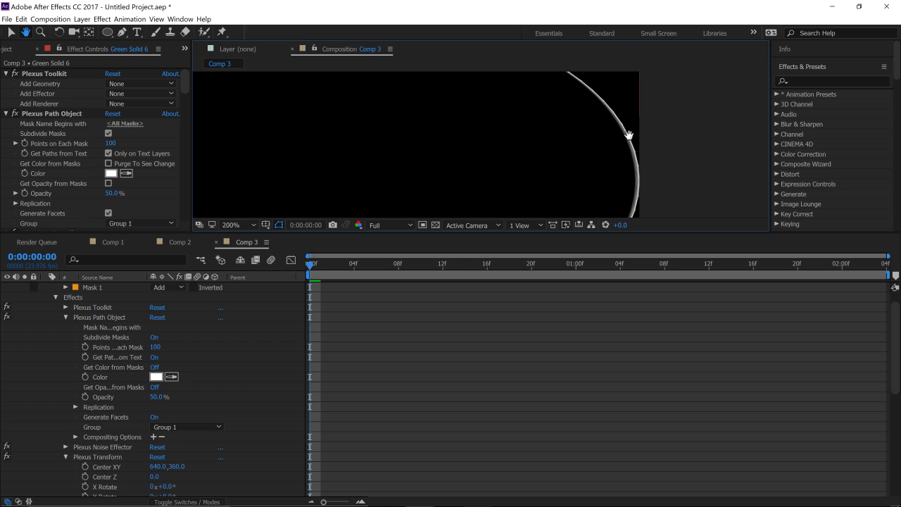
pyautogui.press(',')
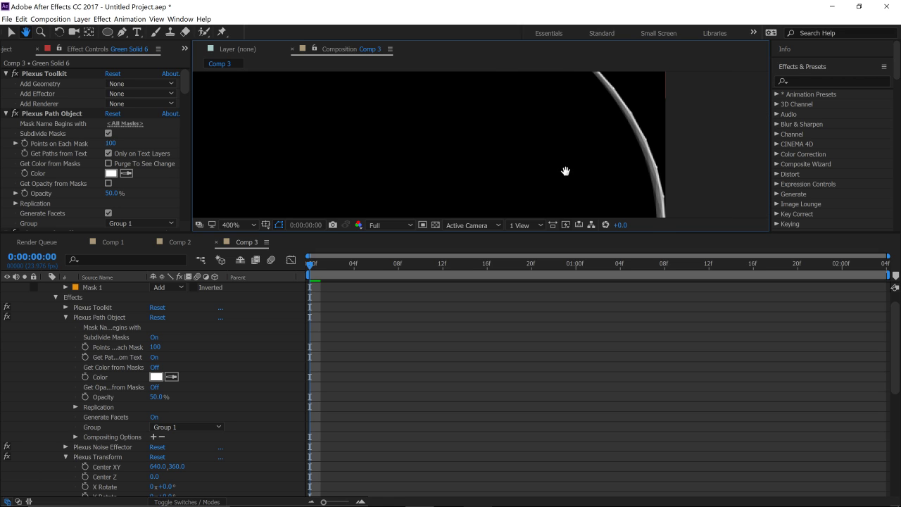
pyautogui.press(',')
pyautogui.press(',')
pyautogui.moveTo(398, 155); pyautogui.dragTo(437, 137)
pyautogui.press(',')
pyautogui.press('.')
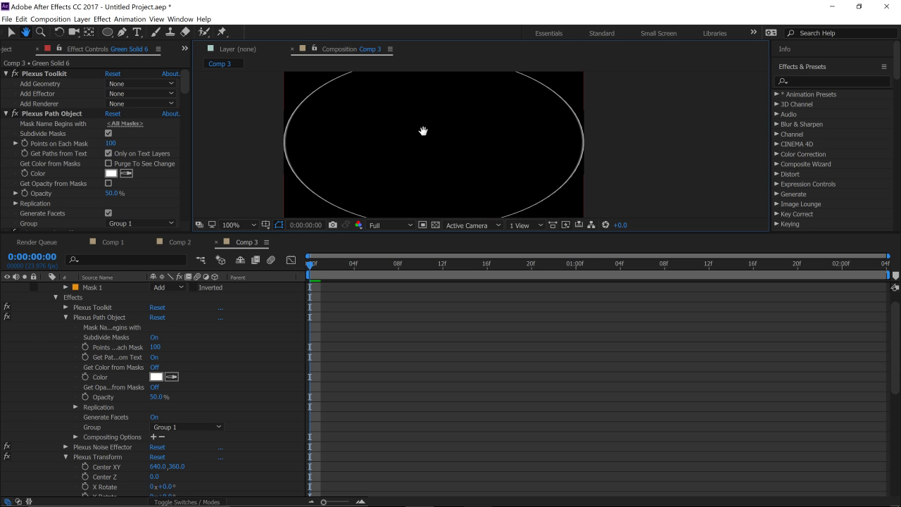
pyautogui.press(',')
pyautogui.moveTo(409, 127); pyautogui.dragTo(418, 131)
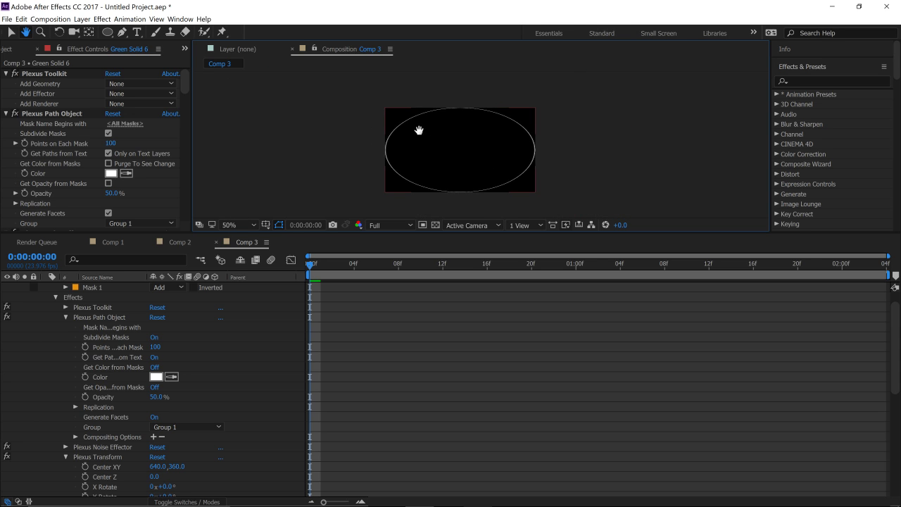
pyautogui.press('.')
pyautogui.press('v')
# Step: Set the Plexus Points Renderer's Points Size to 4 and enable drawing only connected points
pyautogui.moveTo(185, 84); pyautogui.dragTo(171, 140)
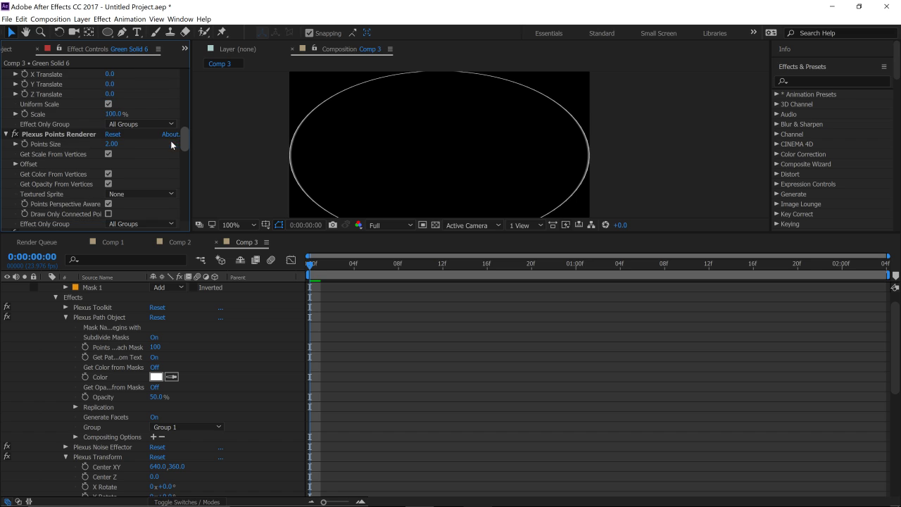
pyautogui.click(118, 143)
pyautogui.write('4')
pyautogui.press('Return')
pyautogui.click(227, 161)
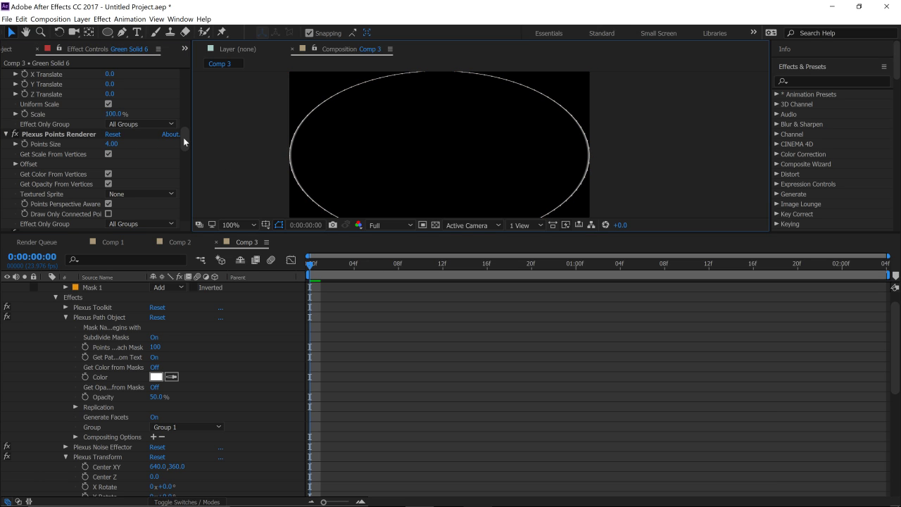
pyautogui.moveTo(185, 139); pyautogui.dragTo(185, 144)
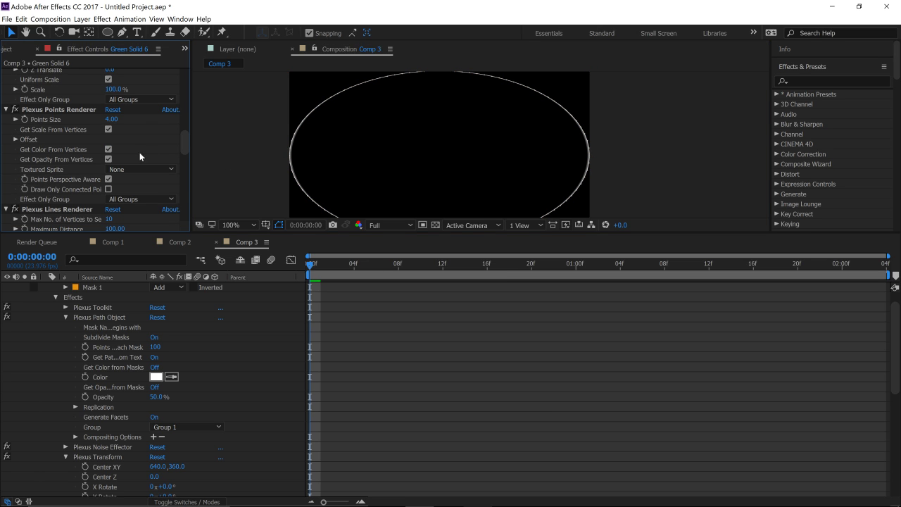
pyautogui.click(109, 190)
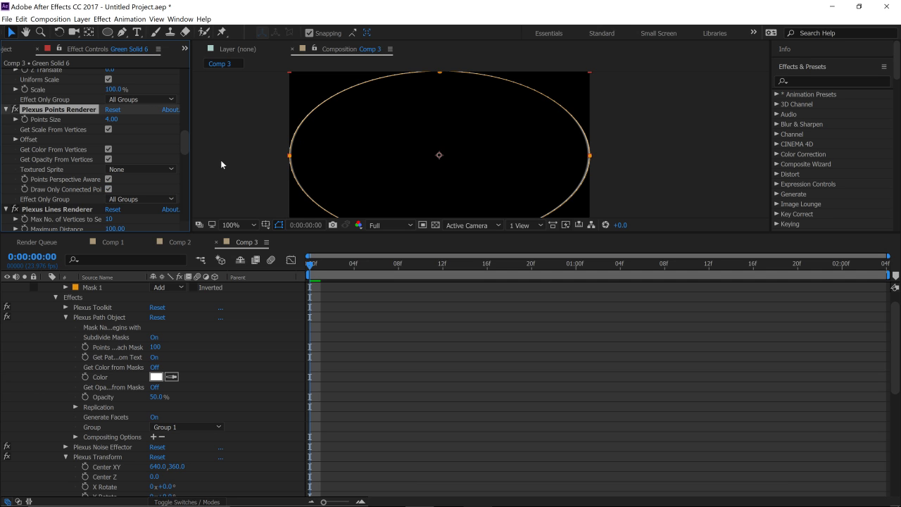
# Step: Try a Noise Amplitude of 1078 in the Plexus Noise Effector and reset it to 0
pyautogui.moveTo(186, 142); pyautogui.dragTo(188, 93)
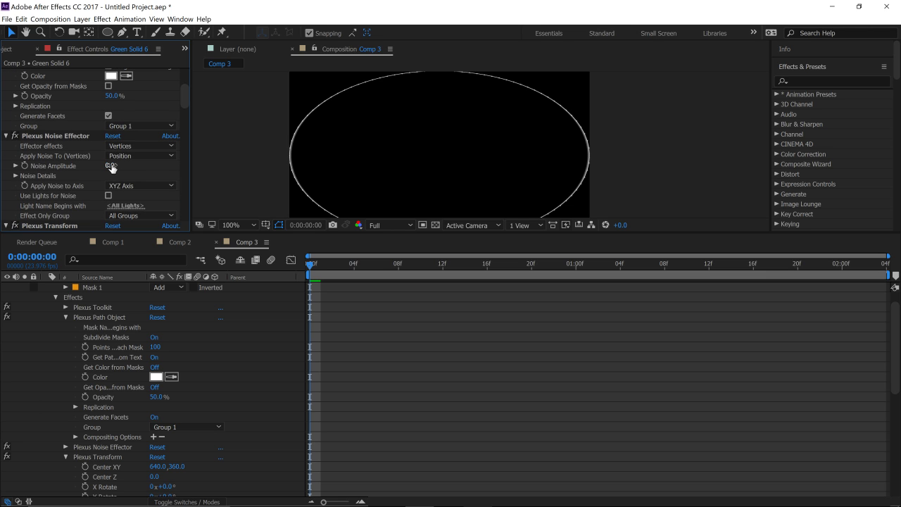
pyautogui.moveTo(111, 167); pyautogui.dragTo(732, 153)
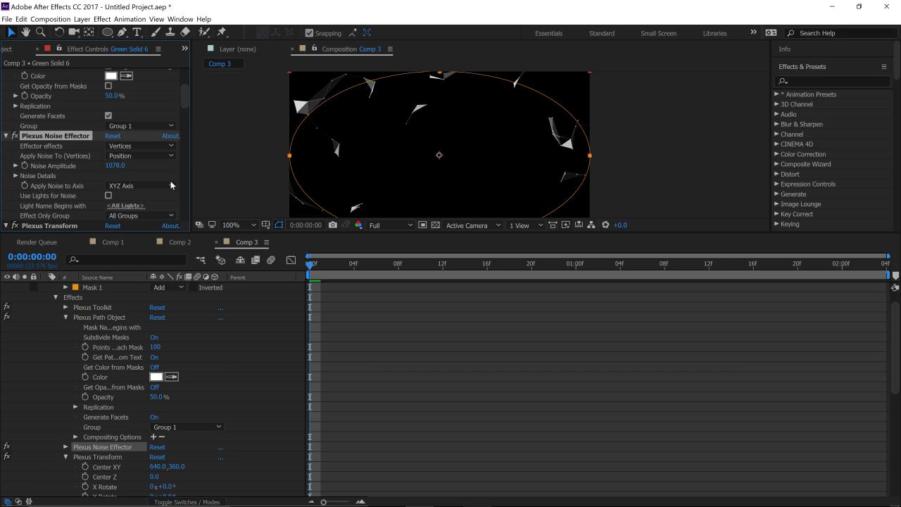
pyautogui.click(116, 166)
pyautogui.write('0')
pyautogui.press('Return')
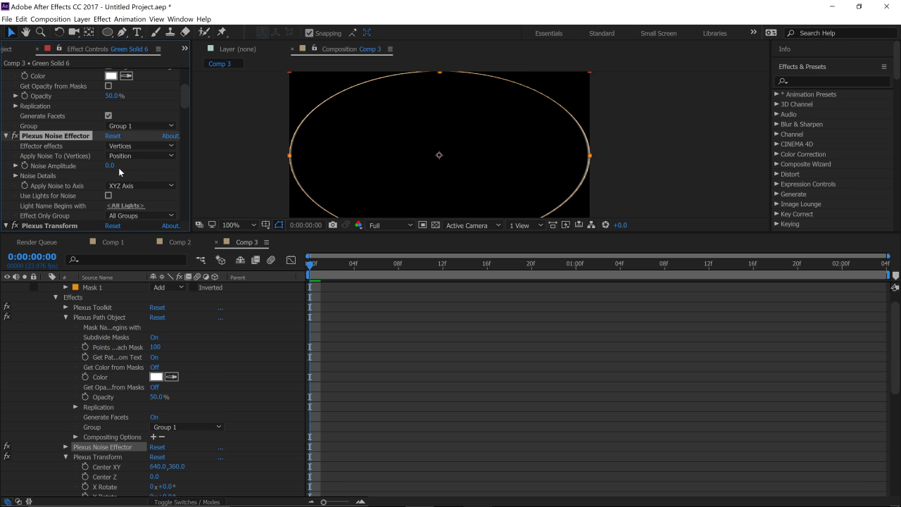
# Step: Set Points on Each Mask in the Plexus Path Object to 250
pyautogui.moveTo(187, 96); pyautogui.dragTo(181, 159)
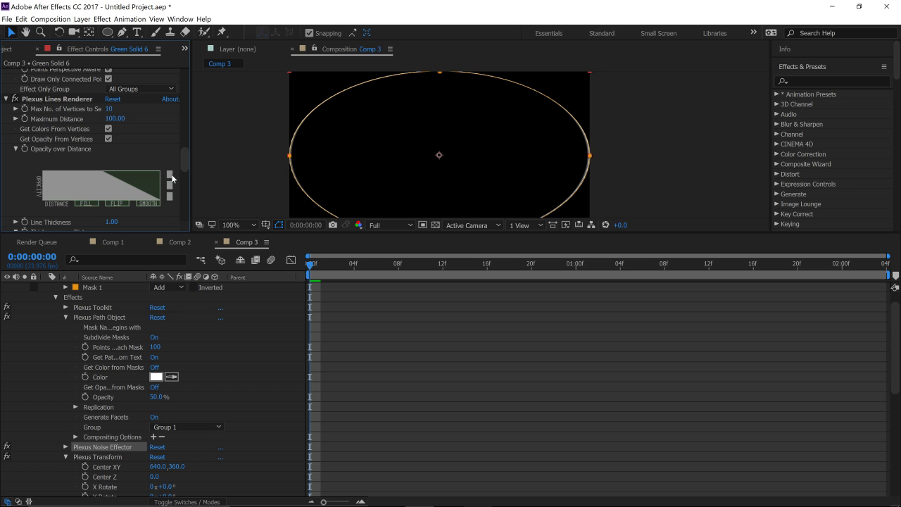
pyautogui.moveTo(132, 176); pyautogui.dragTo(198, 90)
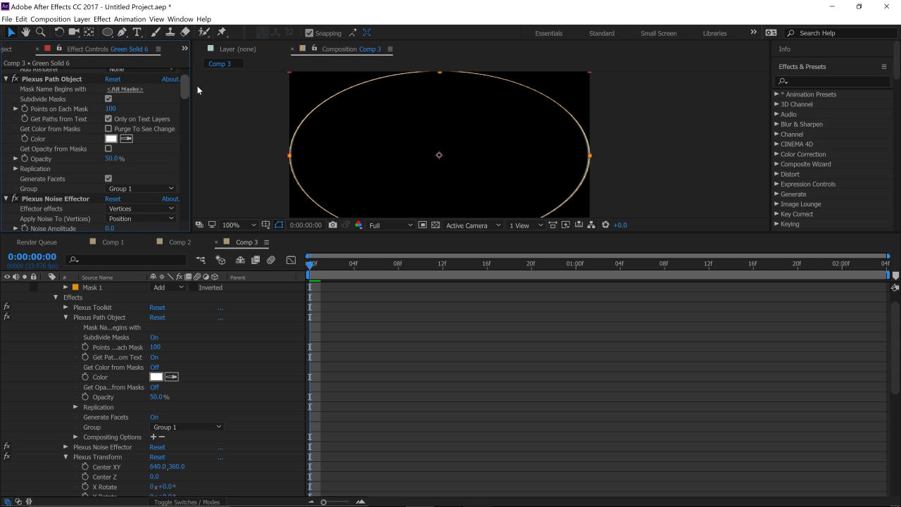
pyautogui.click(39, 80)
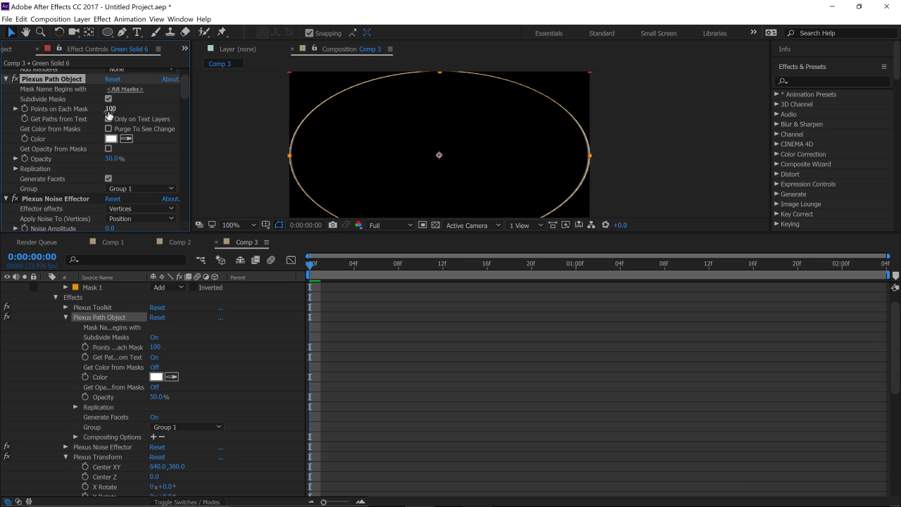
pyautogui.click(110, 109)
pyautogui.write('250')
pyautogui.press('Return')
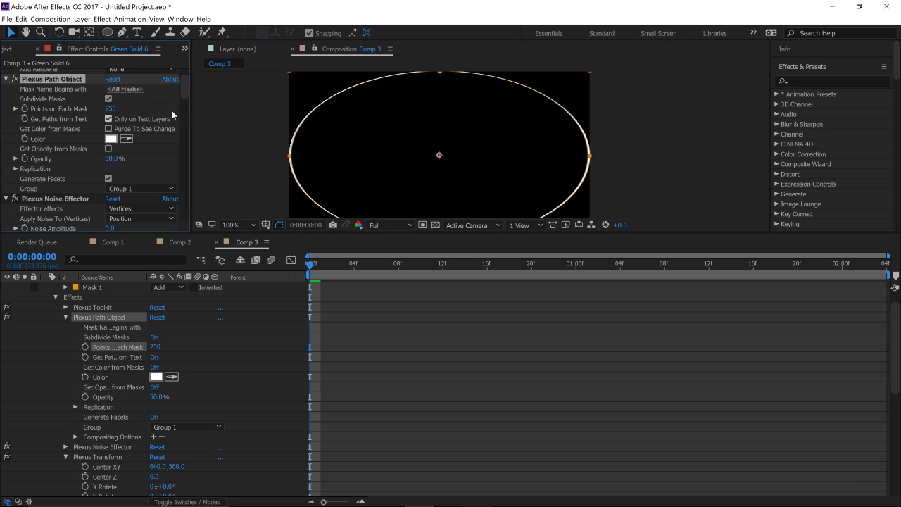
# Step: Set the Plexus Triangulation Renderer's maximum number of triangles per vertex to 8 and its Maximum Distance to 88
pyautogui.moveTo(186, 97); pyautogui.dragTo(175, 194)
pyautogui.click(28, 165)
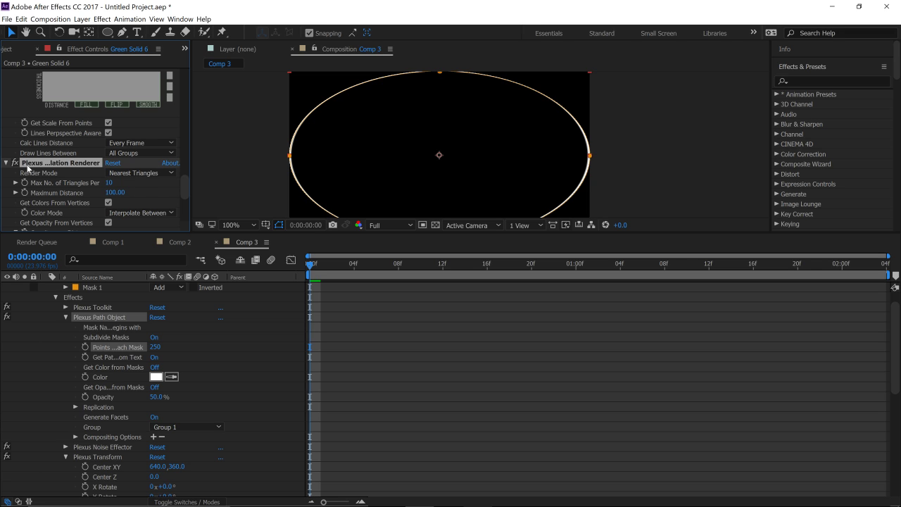
pyautogui.scroll(-1, 186, 190)
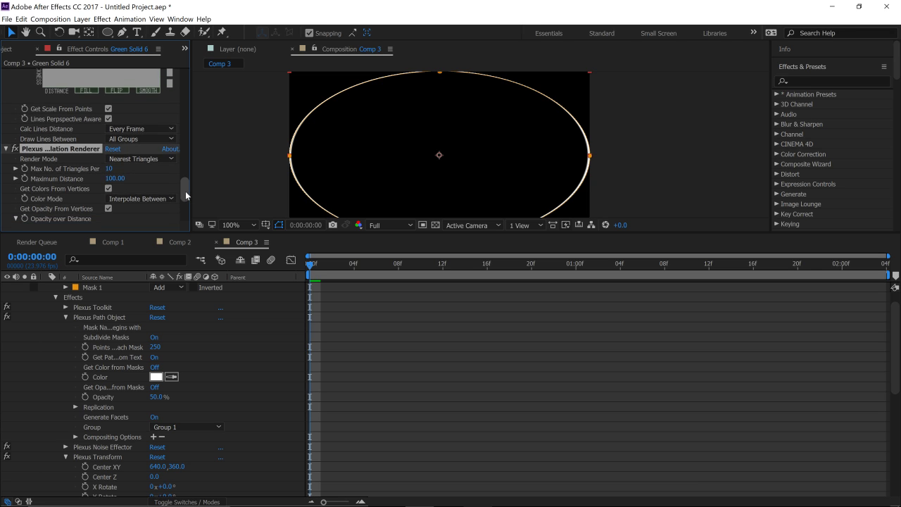
pyautogui.click(110, 163)
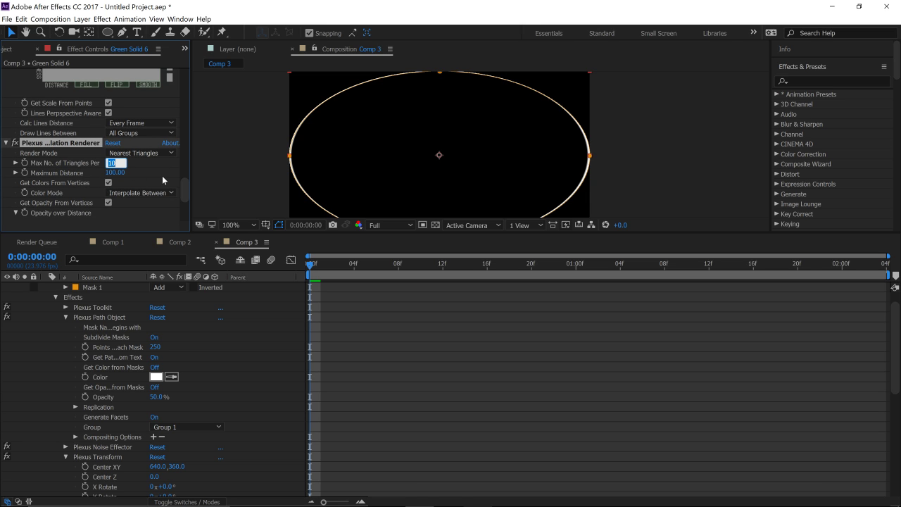
pyautogui.write('8')
pyautogui.press('Return')
pyautogui.click(114, 172)
pyautogui.write('8')
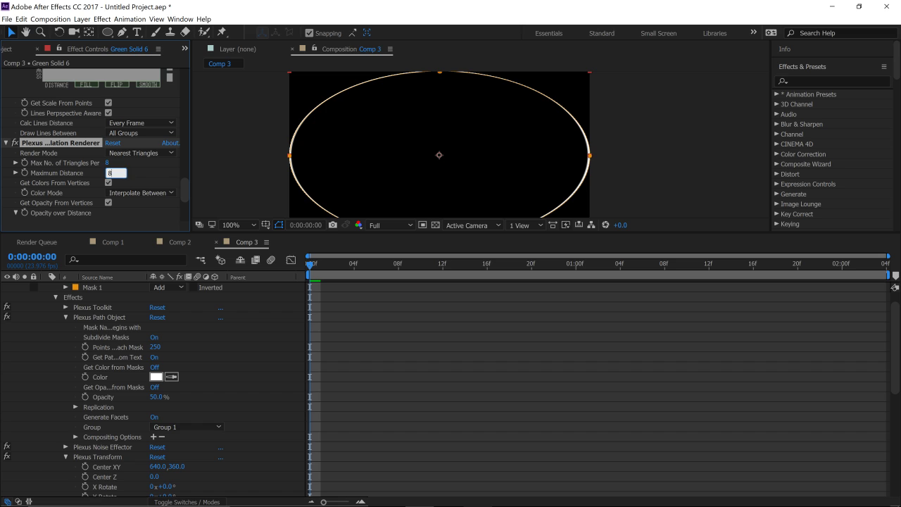
pyautogui.press('Return')
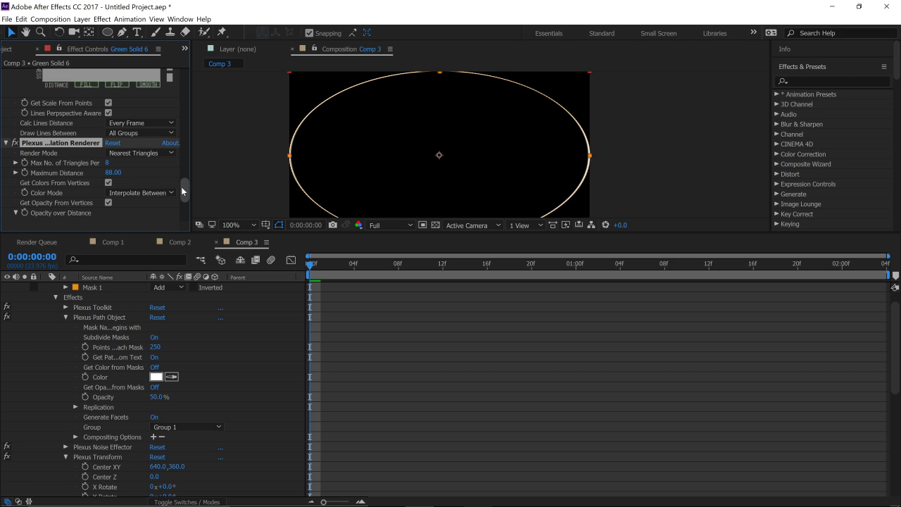
# Step: Scatter the mask points by setting the Plexus Noise Effector's Noise Amplitude to 1000
pyautogui.scroll(-3, 187, 210)
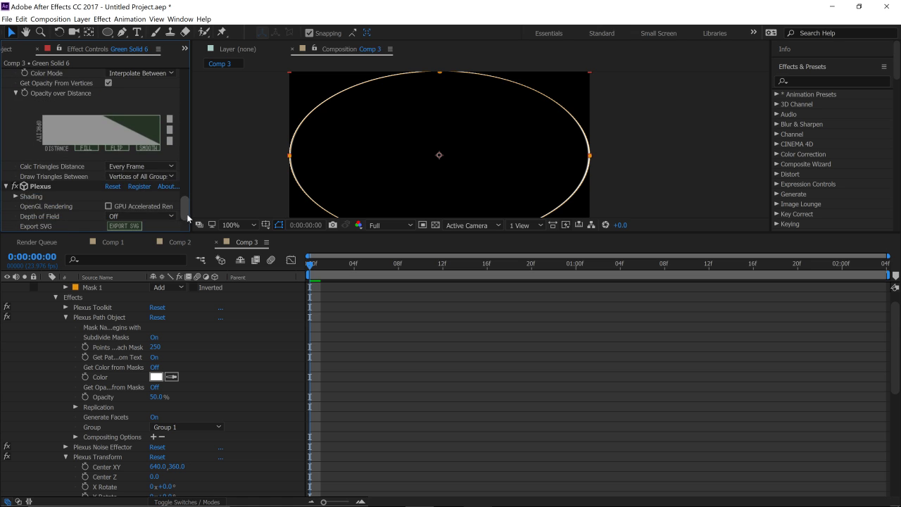
pyautogui.scroll(5, 185, 183)
pyautogui.moveTo(184, 176); pyautogui.dragTo(211, 128)
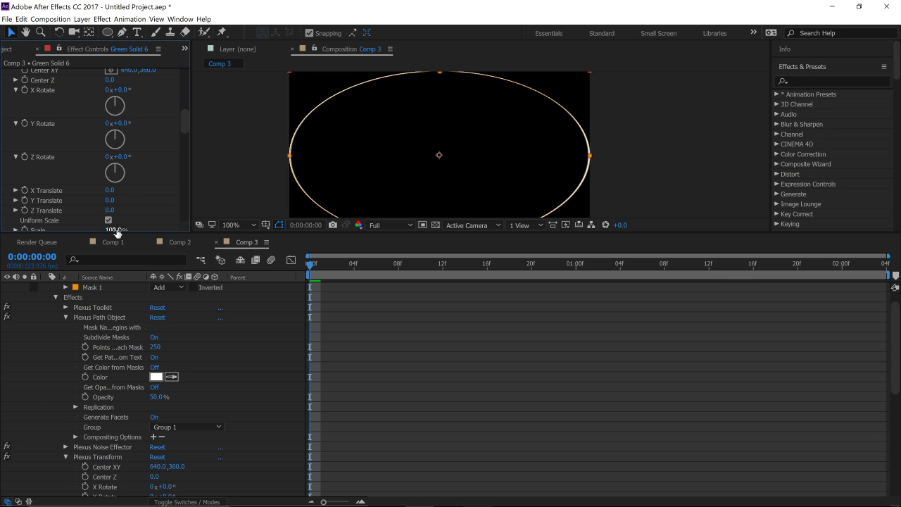
pyautogui.scroll(-3, 149, 146)
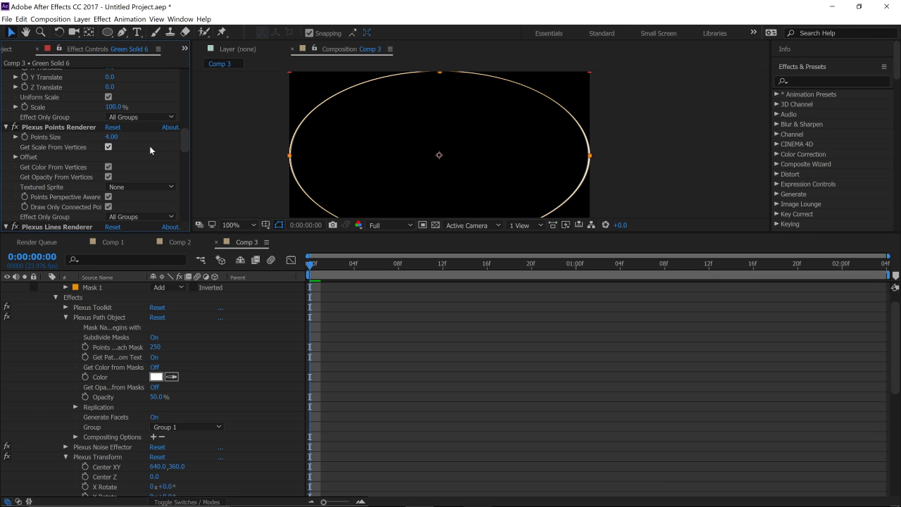
pyautogui.scroll(-5, 150, 146)
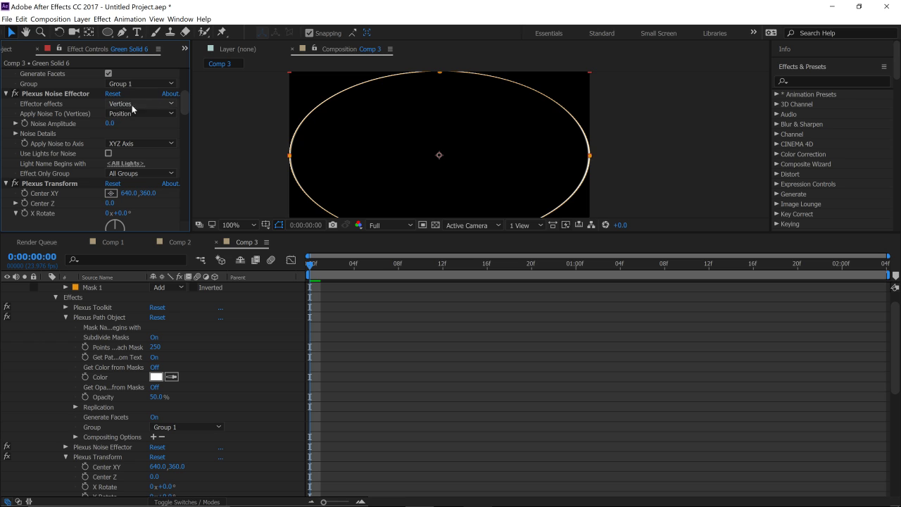
pyautogui.moveTo(110, 124); pyautogui.dragTo(470, 143)
pyautogui.moveTo(586, 151); pyautogui.dragTo(418, 151)
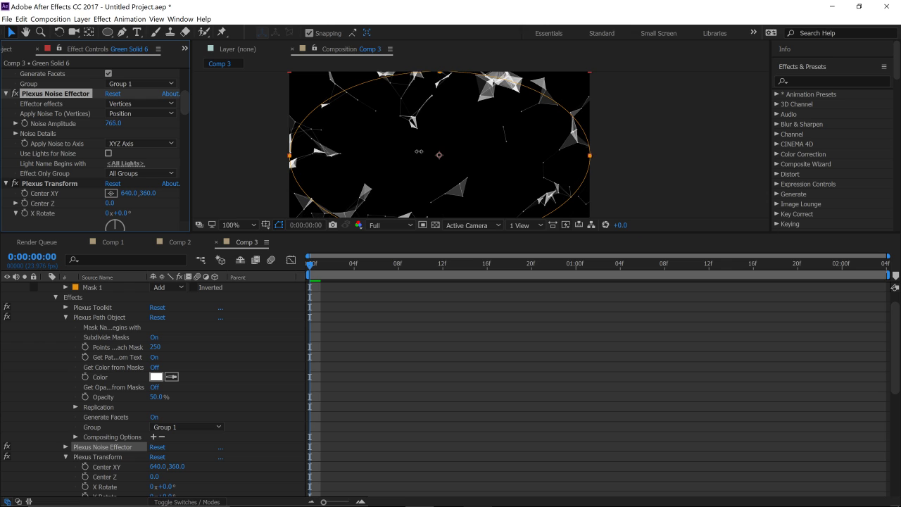
pyautogui.click(116, 124)
pyautogui.write('1000')
pyautogui.press('Return')
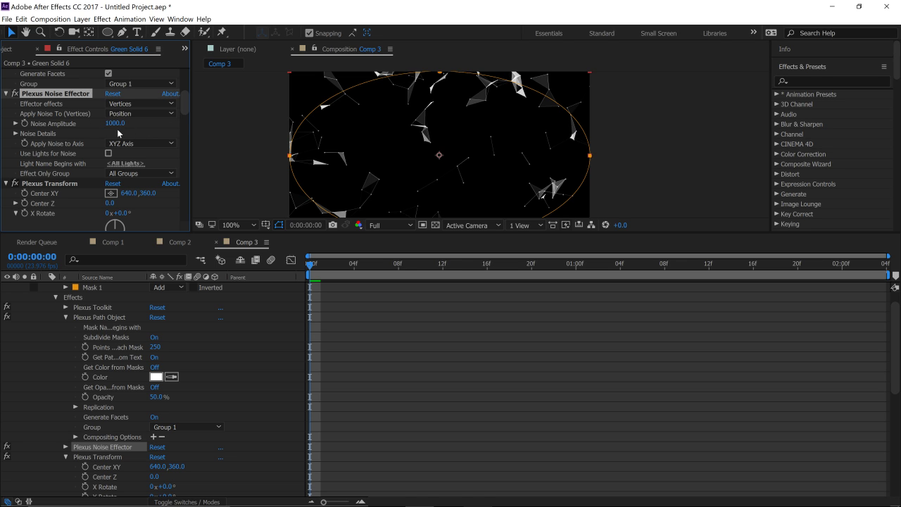
# Step: Try a slightly lower Noise Amplitude of 977 and restore it to 1000
pyautogui.moveTo(116, 123)
pyautogui.mouseDown()
pyautogui.moveTo(84, 132)
pyautogui.moveTo(170, 137)
pyautogui.moveTo(150, 151)
pyautogui.moveTo(118, 141)
pyautogui.mouseUp()
pyautogui.click(112, 123)
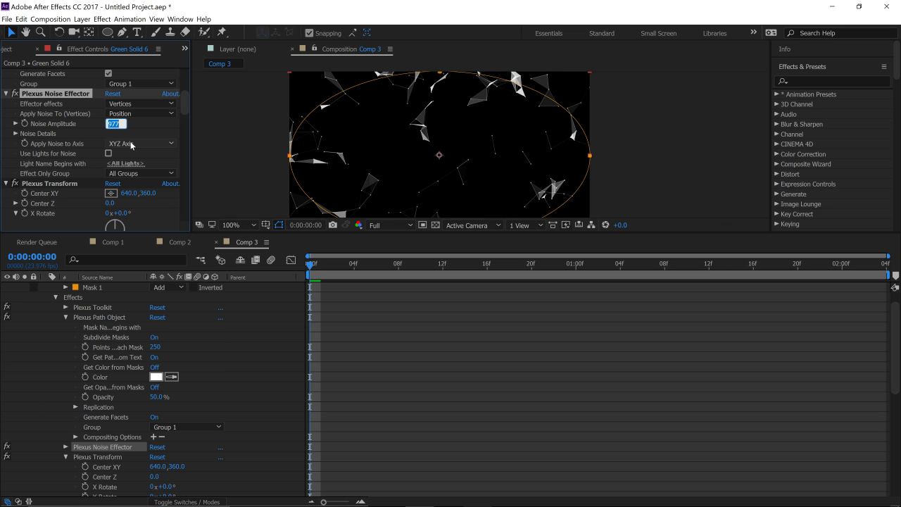
pyautogui.click(150, 143)
pyautogui.click(113, 124)
pyautogui.click(113, 124)
pyautogui.write('1000')
pyautogui.press('Return')
pyautogui.scroll(-3, 184, 111)
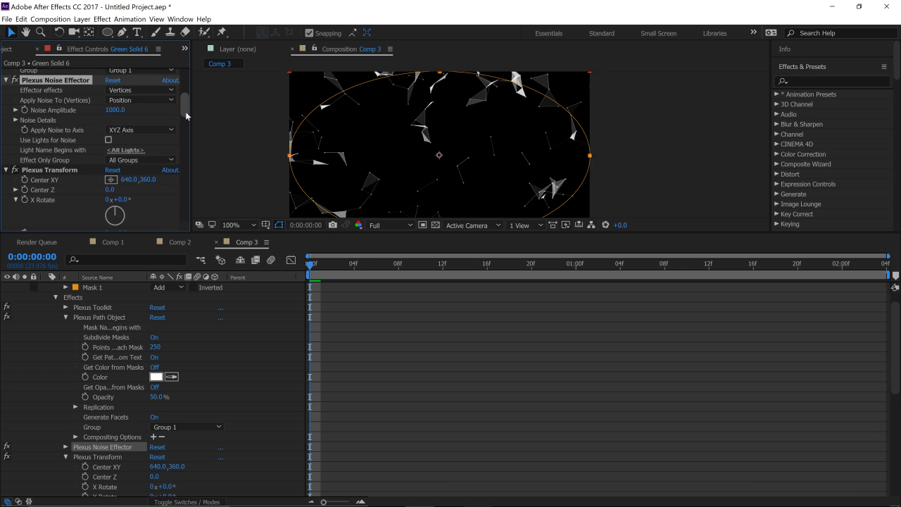
pyautogui.press(',')
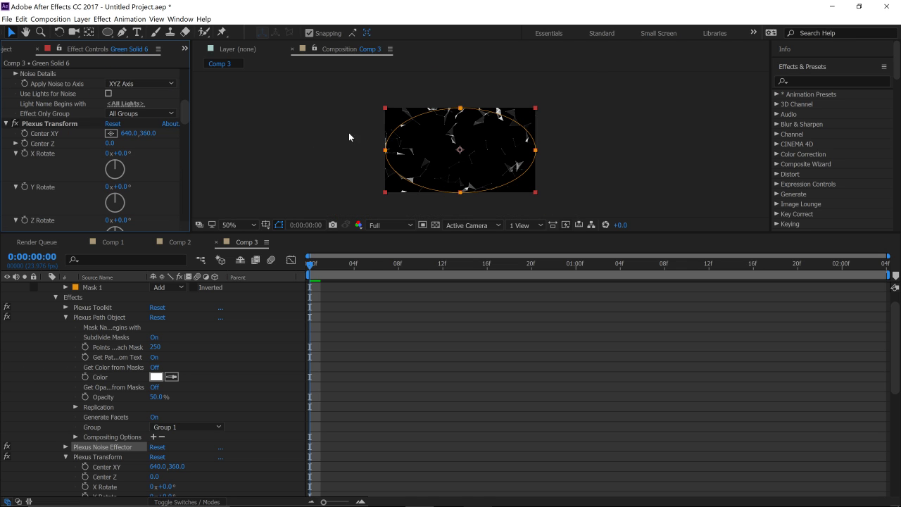
# Step: Set the Plexus Transform effect's uniform Scale to 104%
pyautogui.moveTo(185, 123); pyautogui.dragTo(183, 141)
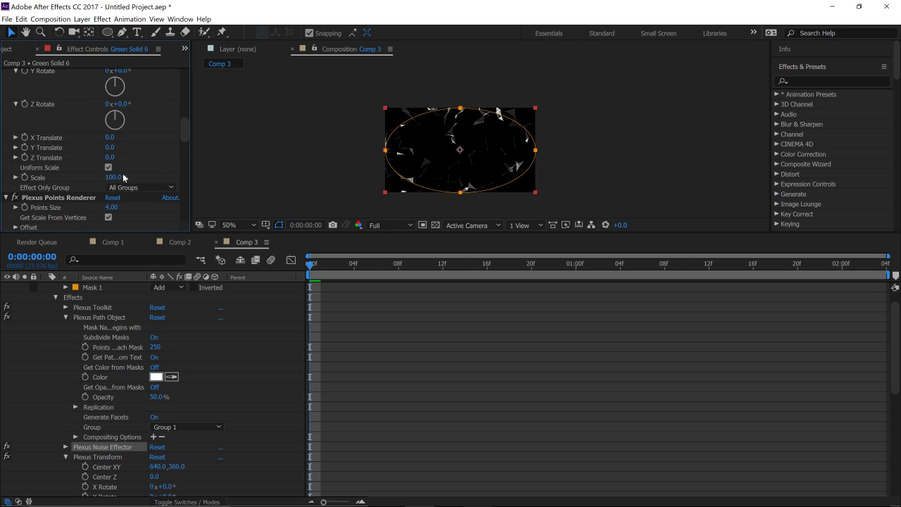
pyautogui.moveTo(119, 177)
pyautogui.mouseDown()
pyautogui.moveTo(134, 176)
pyautogui.moveTo(124, 179)
pyautogui.mouseUp()
pyautogui.press('.')
pyautogui.click(120, 179)
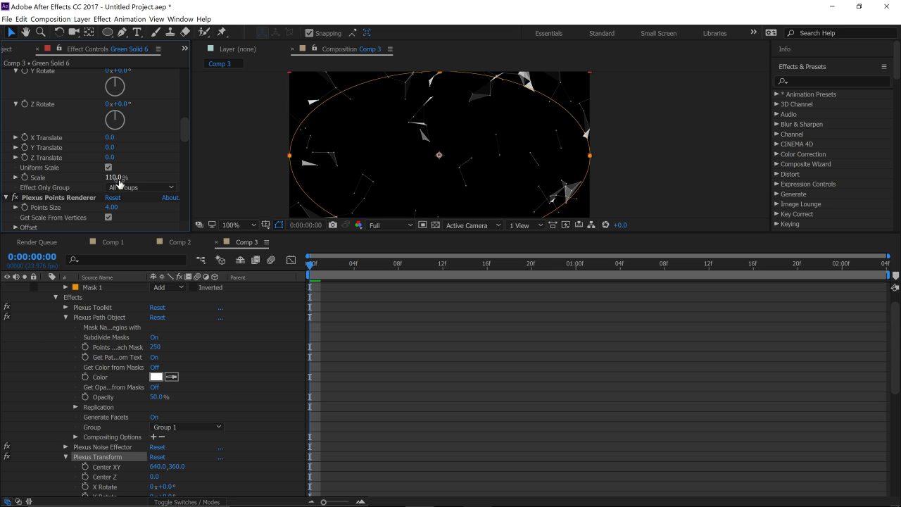
pyautogui.click(118, 178)
pyautogui.write('104')
pyautogui.press('Return')
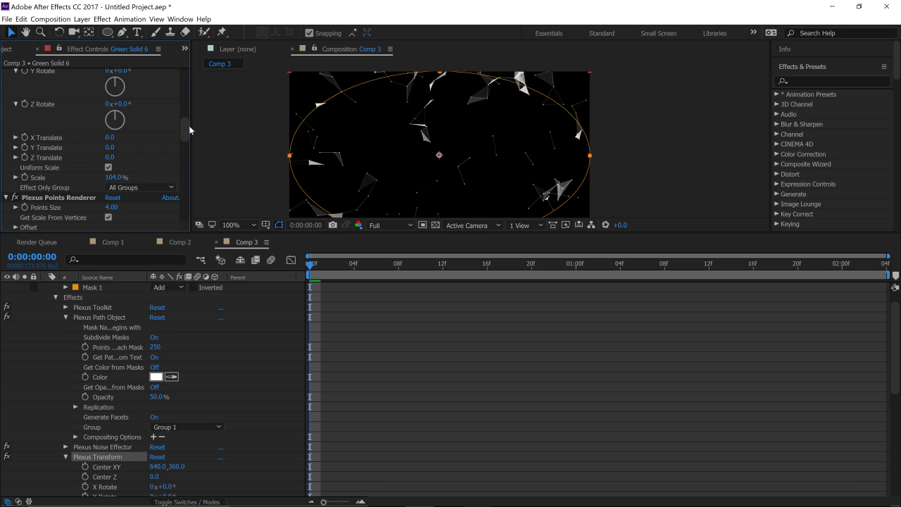
# Step: Start keyframing the Plexus Noise Effector's Noise Amplitude at 0:00:00:00 and show only the layer's animated properties in the timeline
pyautogui.scroll(8, 130, 133)
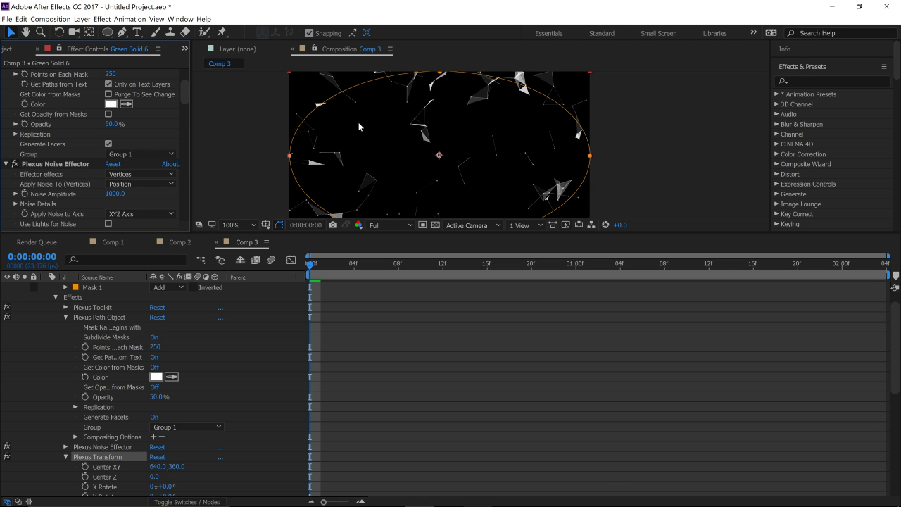
pyautogui.scroll(3, 181, 100)
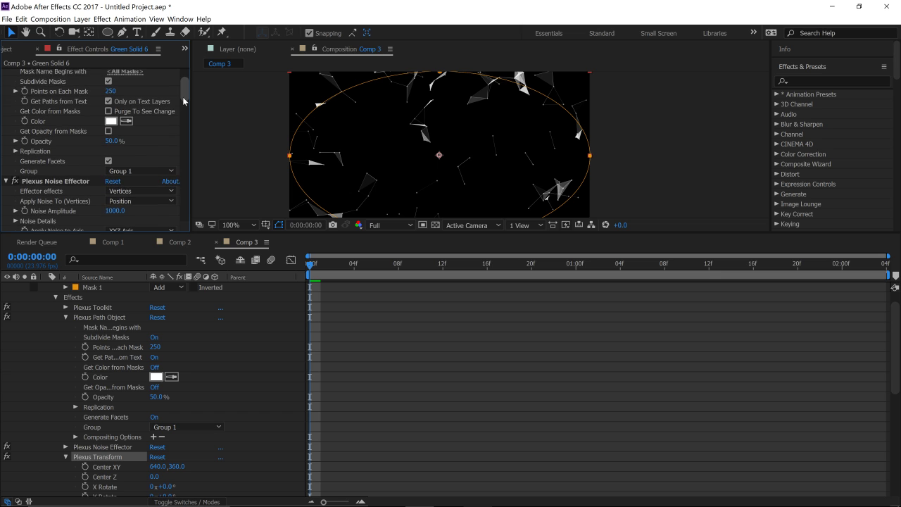
pyautogui.moveTo(183, 96); pyautogui.dragTo(181, 108)
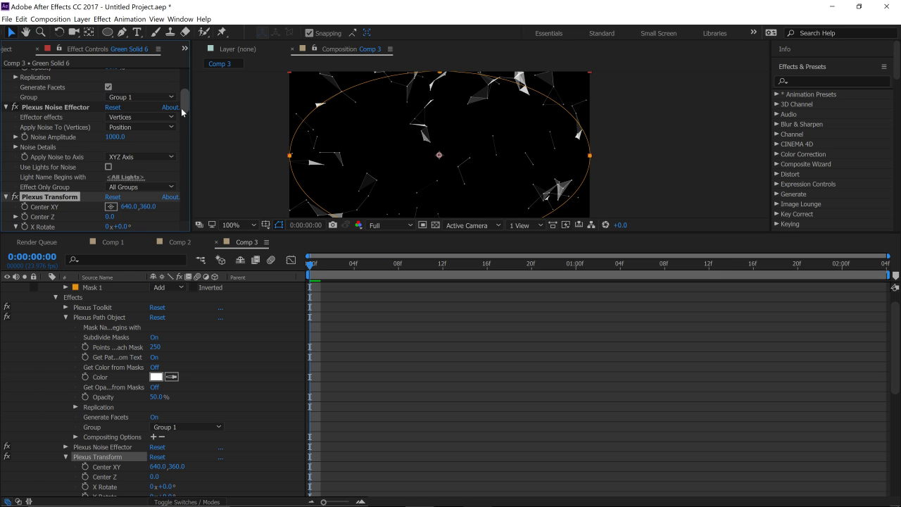
pyautogui.click(25, 137)
pyautogui.scroll(1, 342, 281)
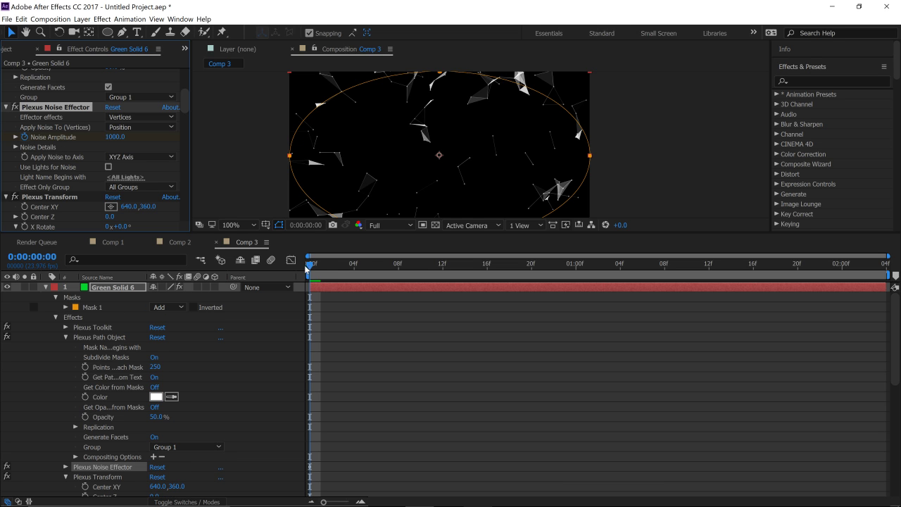
pyautogui.click(335, 287)
pyautogui.press('u')
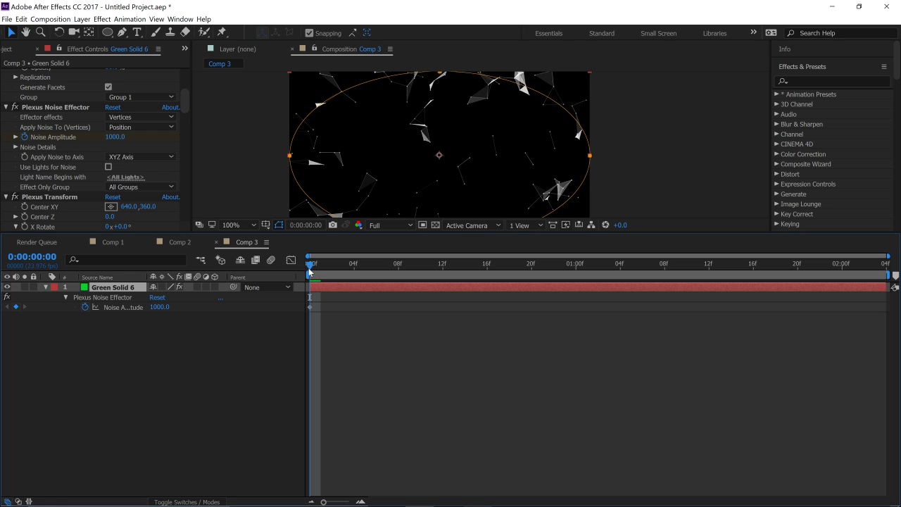
# Step: Add a second Noise Amplitude keyframe of 1129 at 0:00:01:01
pyautogui.moveTo(311, 266); pyautogui.dragTo(561, 301)
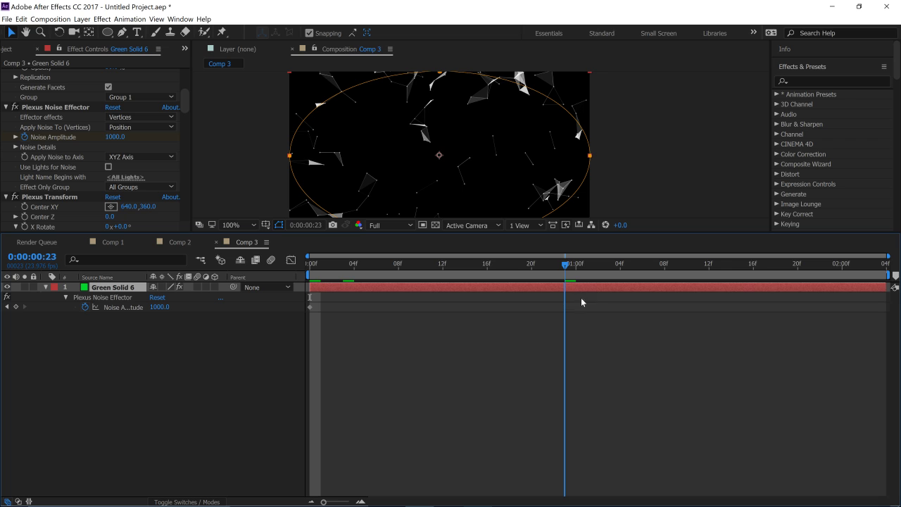
pyautogui.press('pagedown')
pyautogui.press('pagedown')
pyautogui.moveTo(161, 310); pyautogui.dragTo(243, 314)
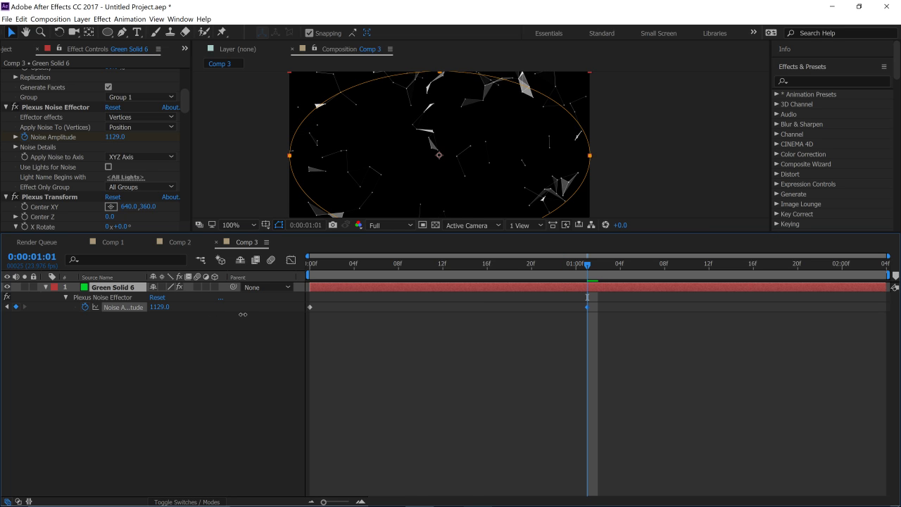
pyautogui.click(283, 298)
# Step: Play the noise animation from the beginning of the composition to check the point movement
pyautogui.click(311, 274)
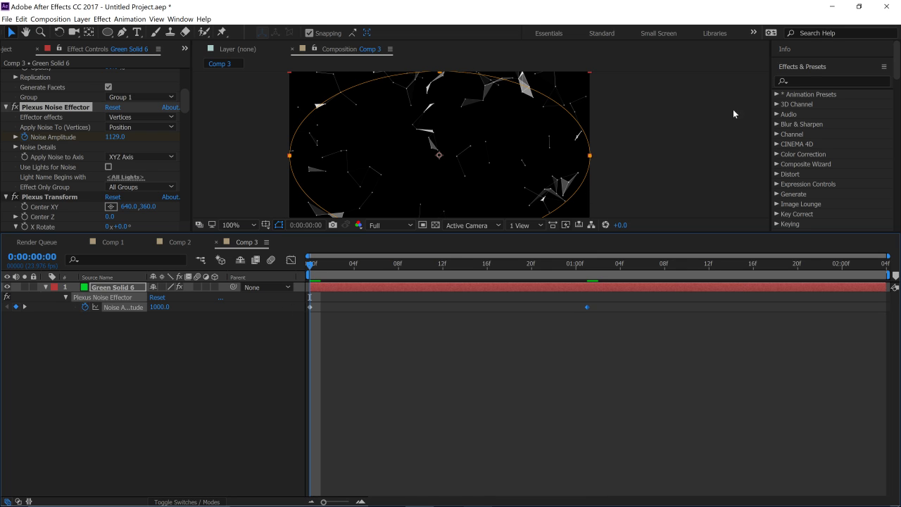
pyautogui.click(805, 66)
pyautogui.click(828, 133)
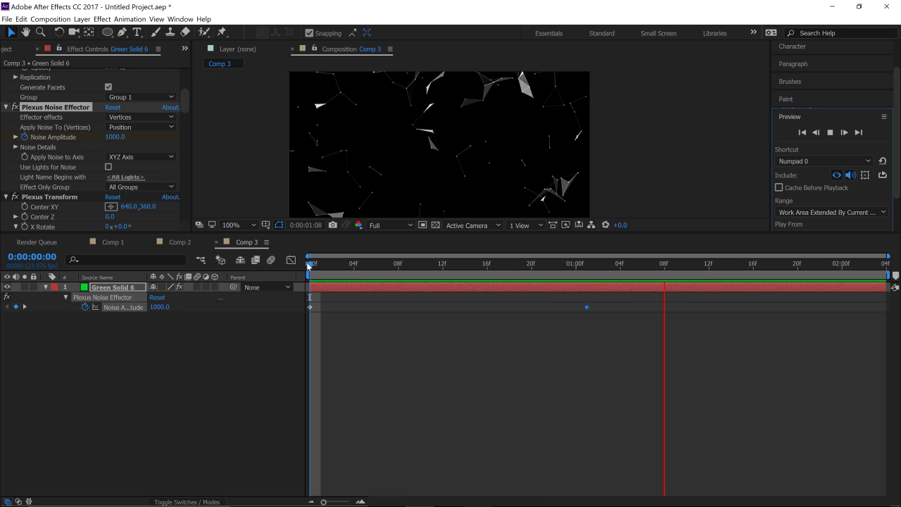
pyautogui.press('space')
pyautogui.click(830, 133)
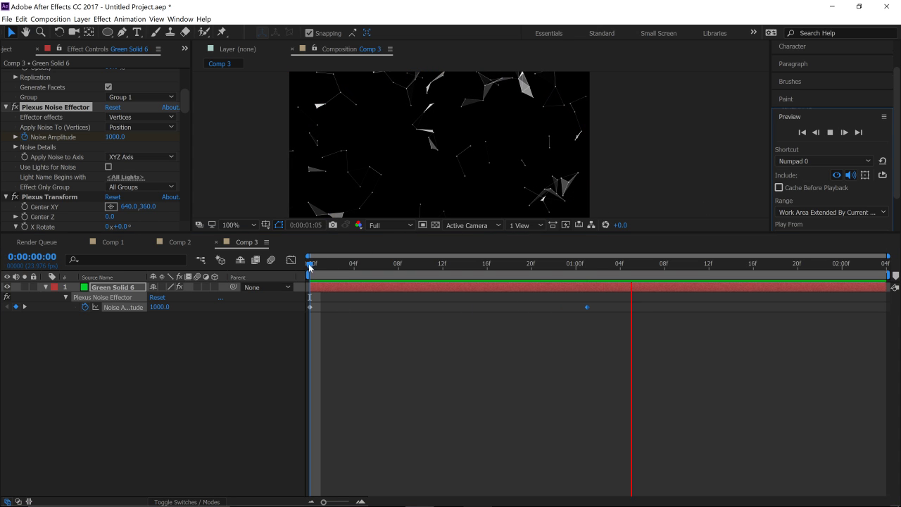
# Step: Trim the end of the Green Solid 6 layer to 0:00:01:01 and set the Noise Amplitude keyframe there to 1101
pyautogui.click(588, 266)
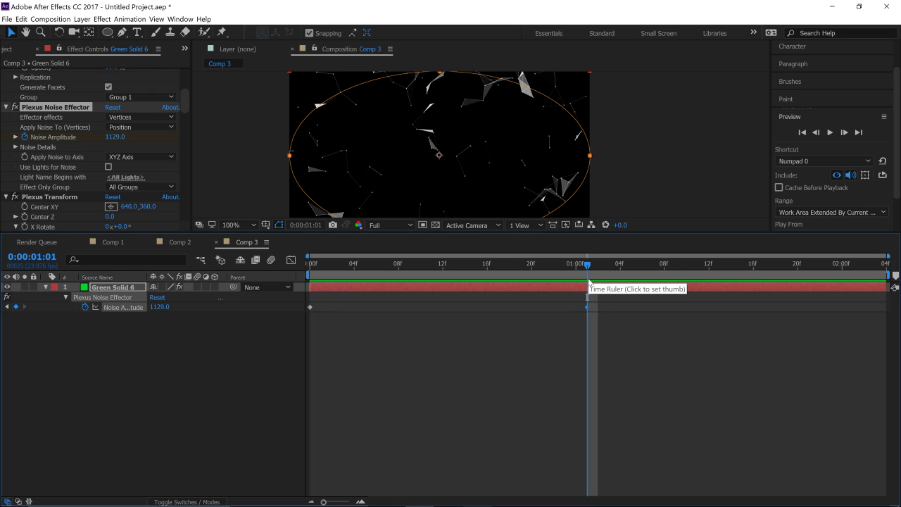
pyautogui.hotkey('alt', ']')
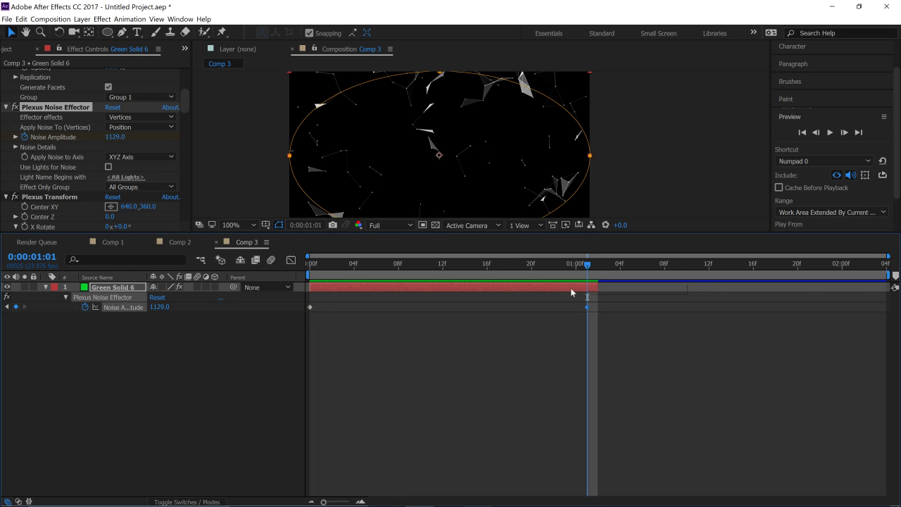
pyautogui.moveTo(152, 309); pyautogui.dragTo(145, 314)
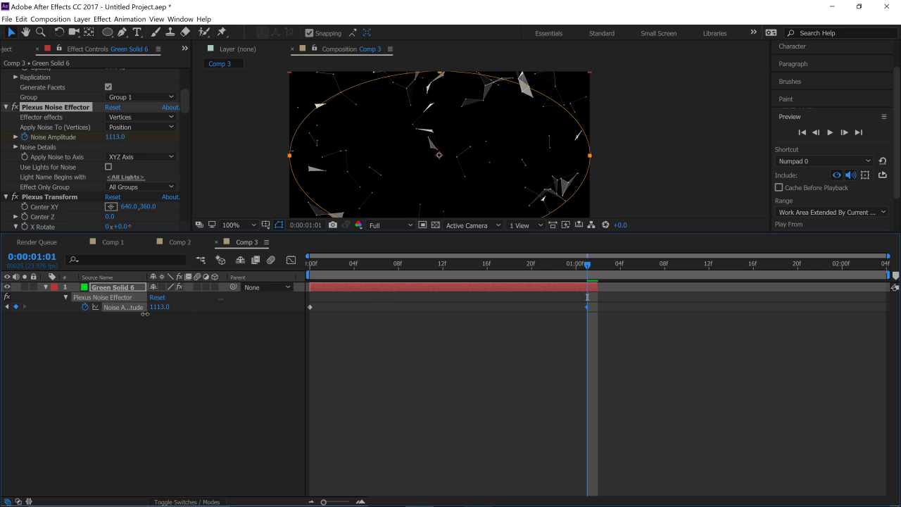
pyautogui.click(307, 271)
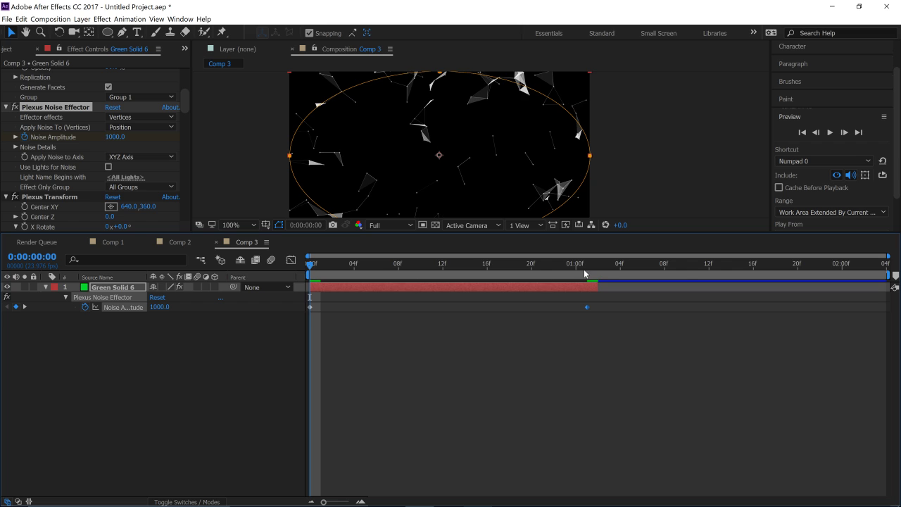
pyautogui.click(584, 274)
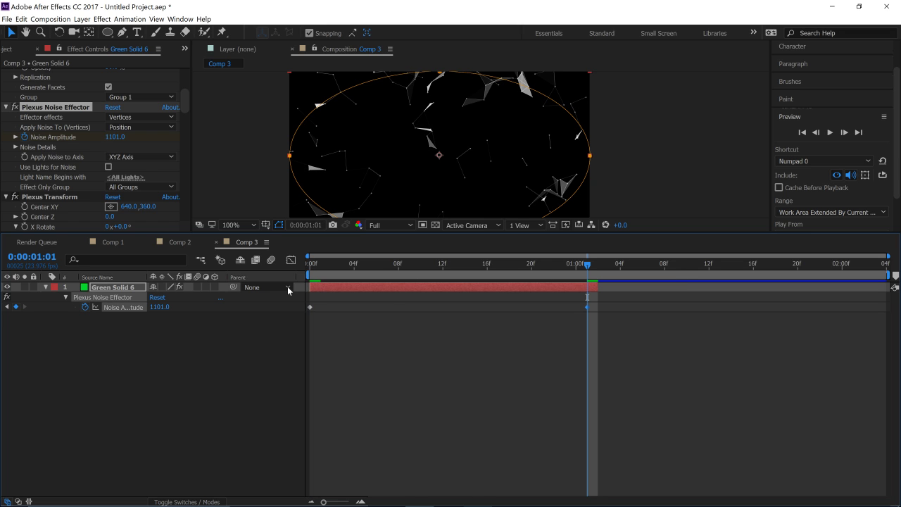
pyautogui.press('space')
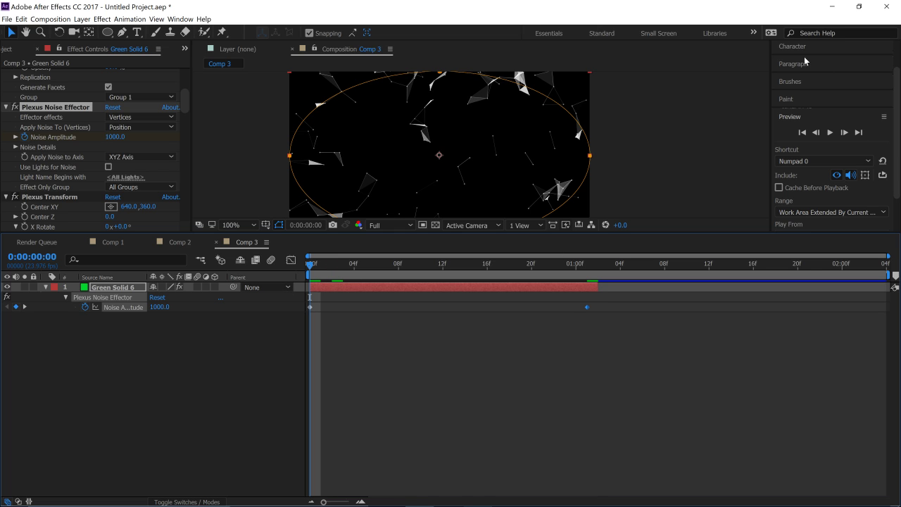
# Step: Search the effects and presets for "rainbow" and apply the Updated Rainbow CC preset to Green Solid 6
pyautogui.click(802, 118)
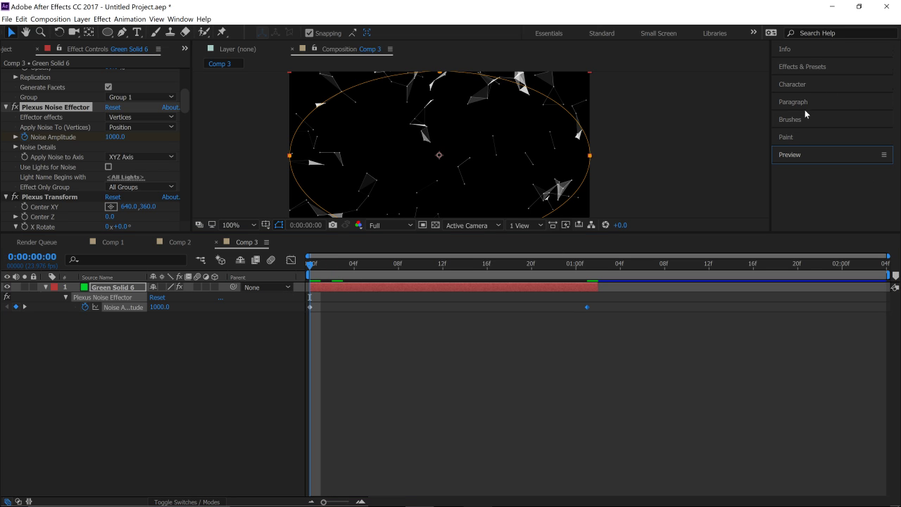
pyautogui.click(809, 70)
pyautogui.scroll(-10, 138, 164)
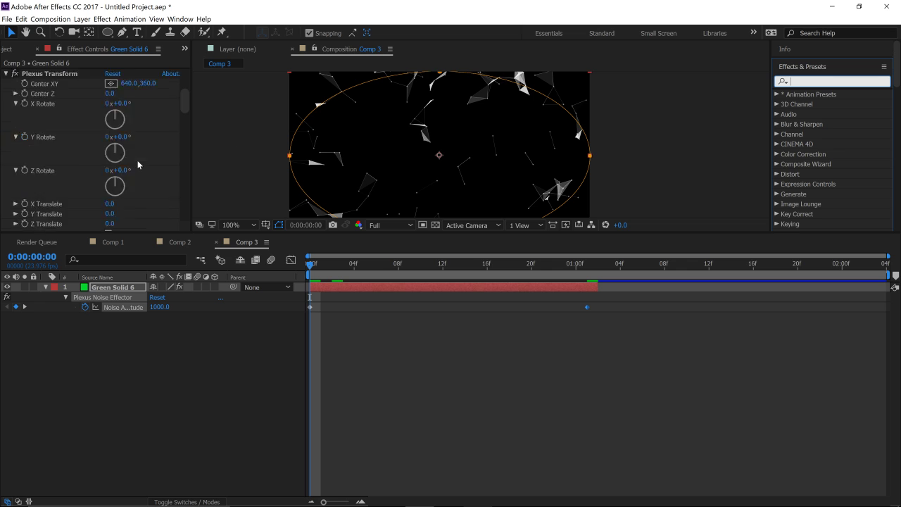
pyautogui.click(796, 81)
pyautogui.write('rainbow')
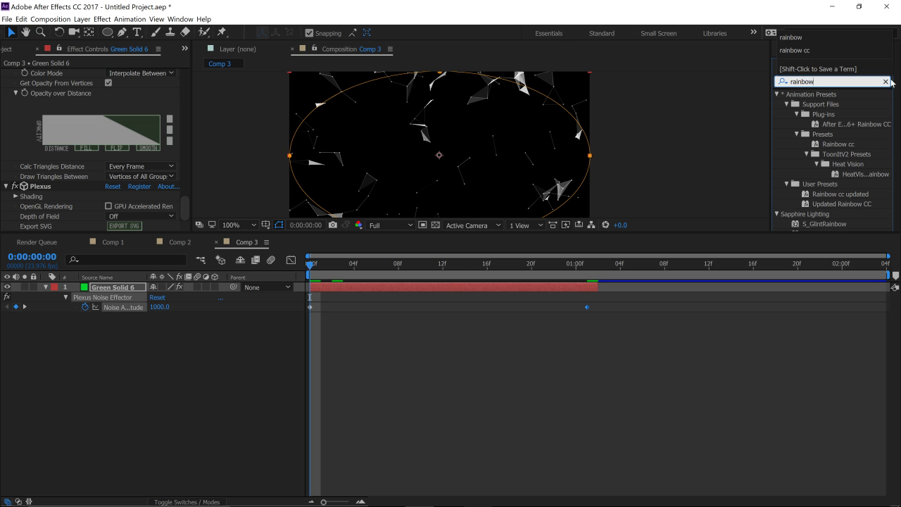
pyautogui.scroll(-3, 895, 134)
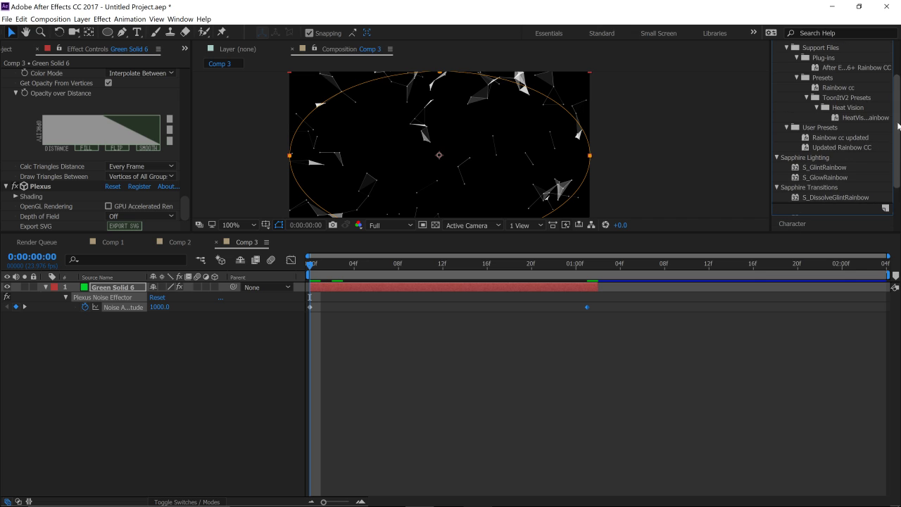
pyautogui.moveTo(840, 150); pyautogui.dragTo(426, 290)
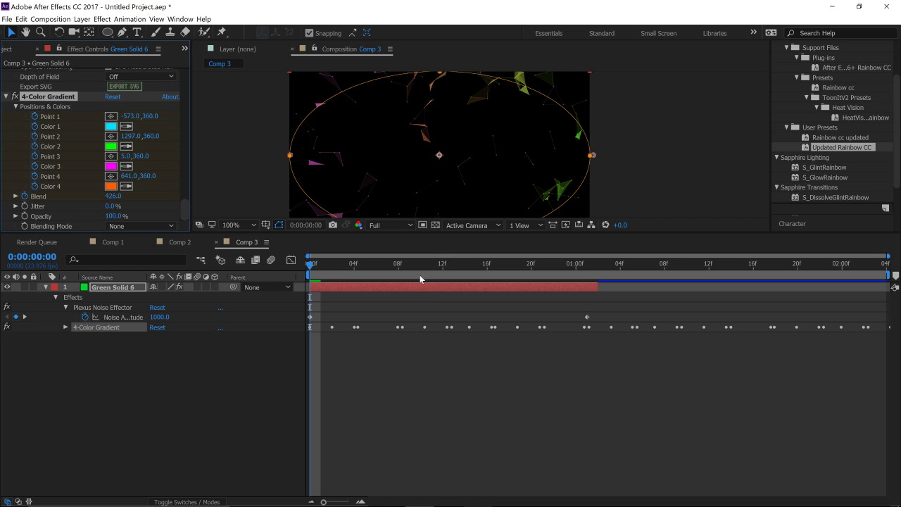
# Step: Play the composition to check the rainbow-coloured plexus animation and return to its first frame
pyautogui.scroll(3, 830, 121)
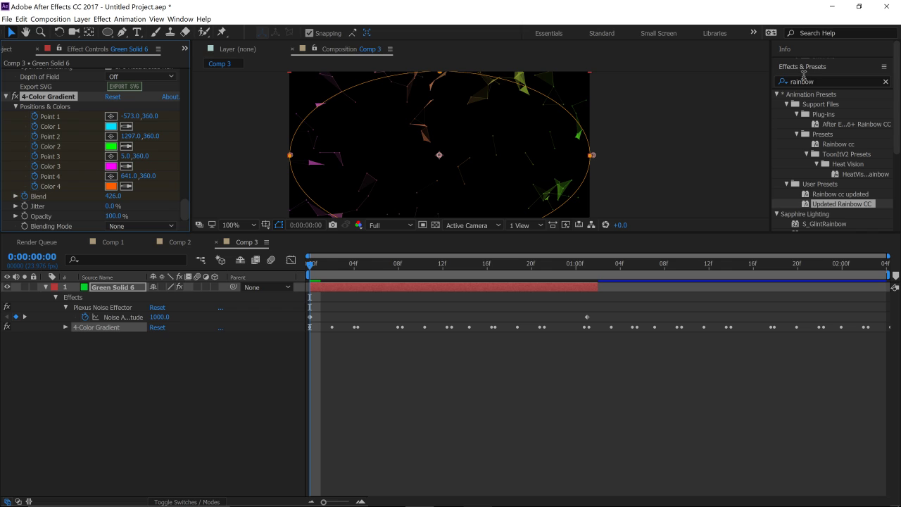
pyautogui.click(804, 73)
pyautogui.click(804, 69)
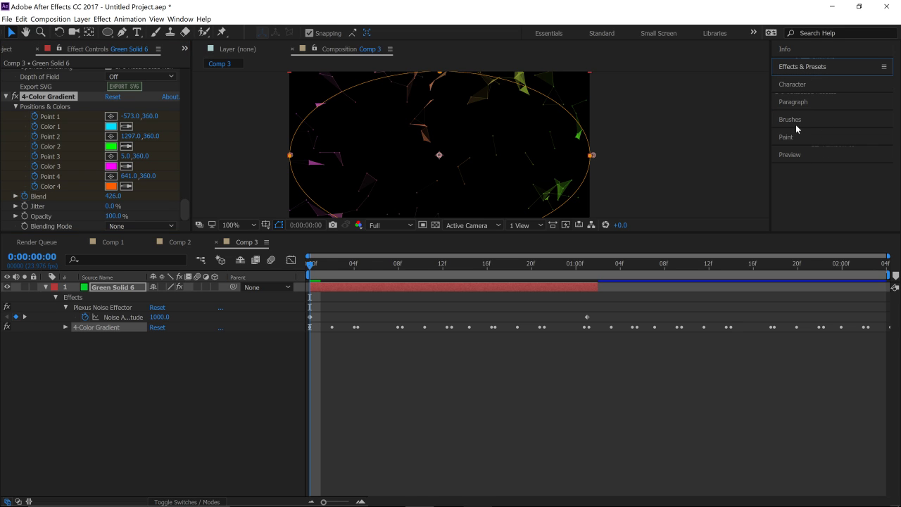
pyautogui.click(794, 155)
pyautogui.click(831, 170)
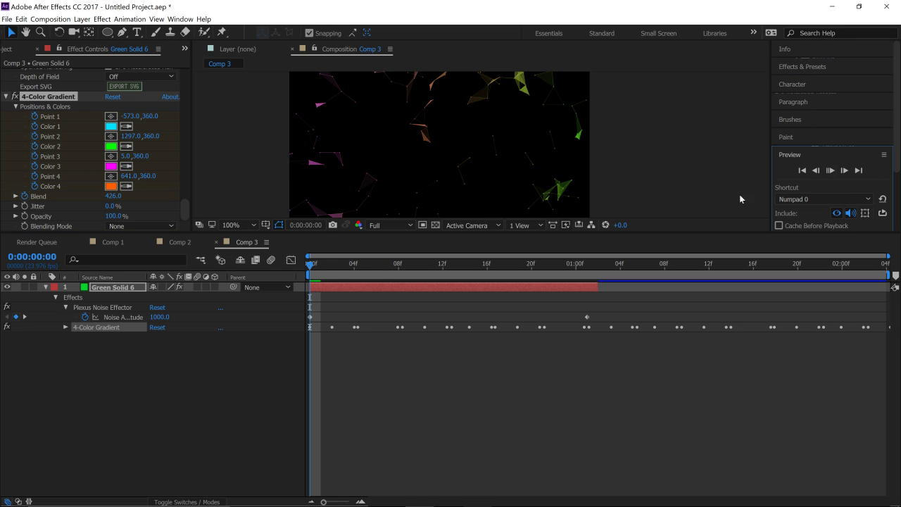
pyautogui.click(310, 265)
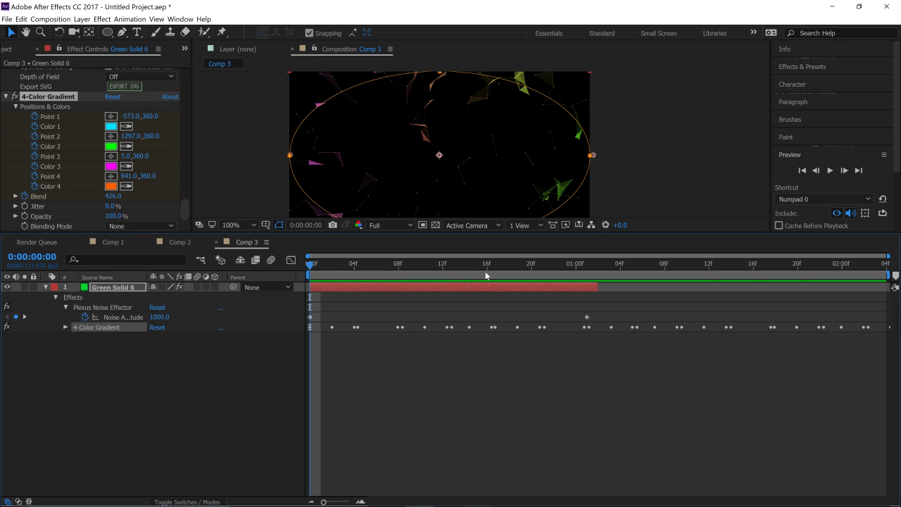
# Step: Reveal the layer's keyframed properties and set the 4-Color Gradient's Color 1 to light blue A6EFF9
pyautogui.press('u')
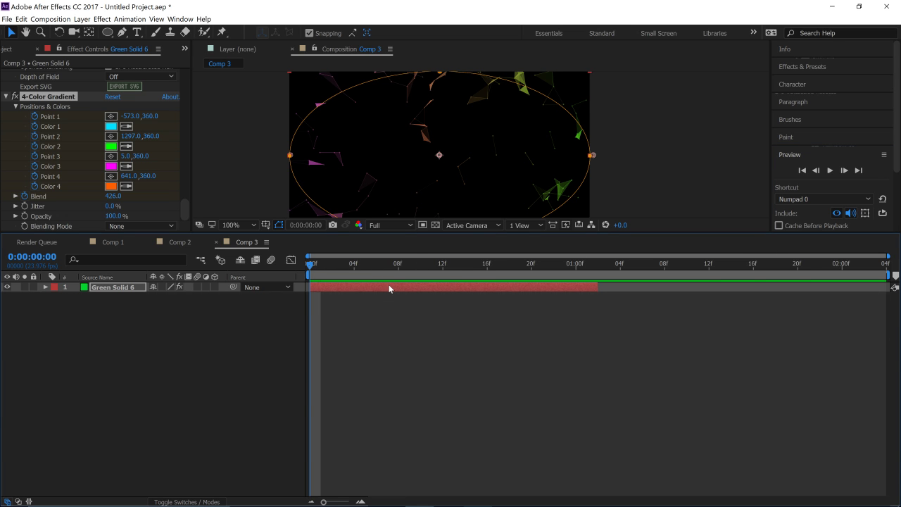
pyautogui.click(369, 461)
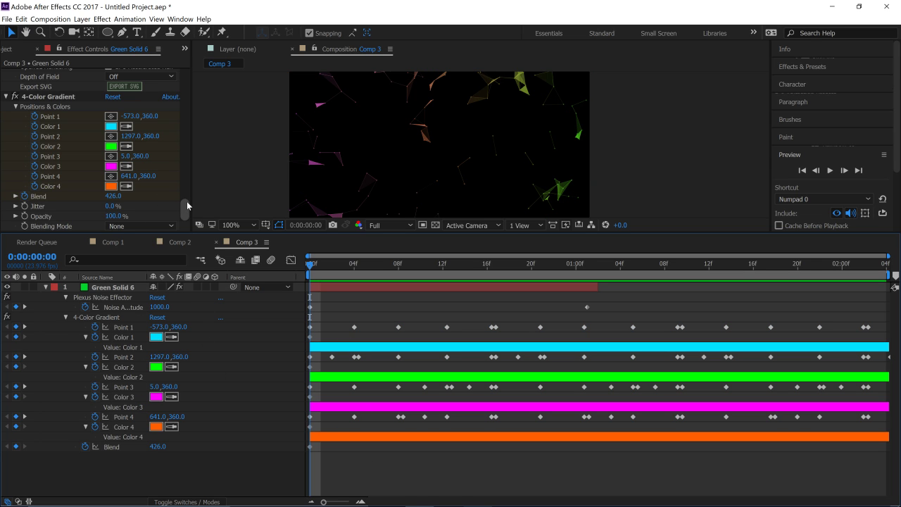
pyautogui.click(110, 127)
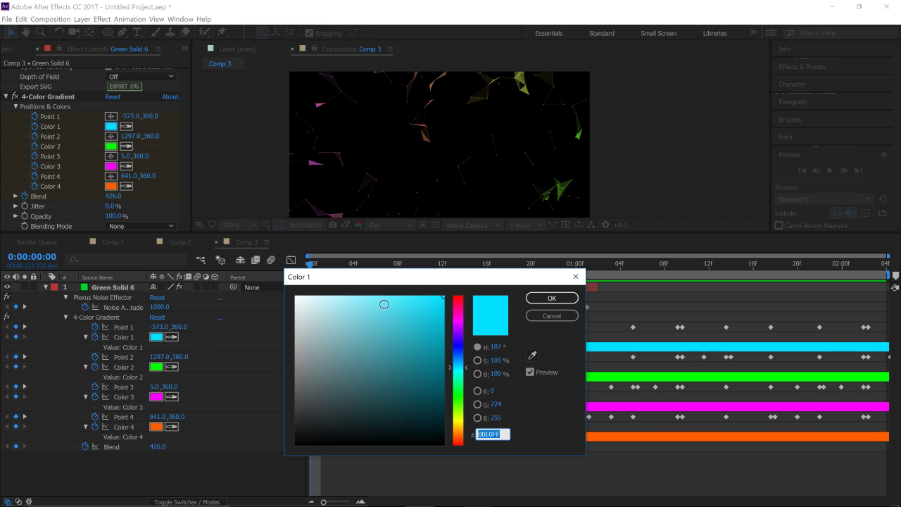
pyautogui.moveTo(383, 305); pyautogui.dragTo(345, 299)
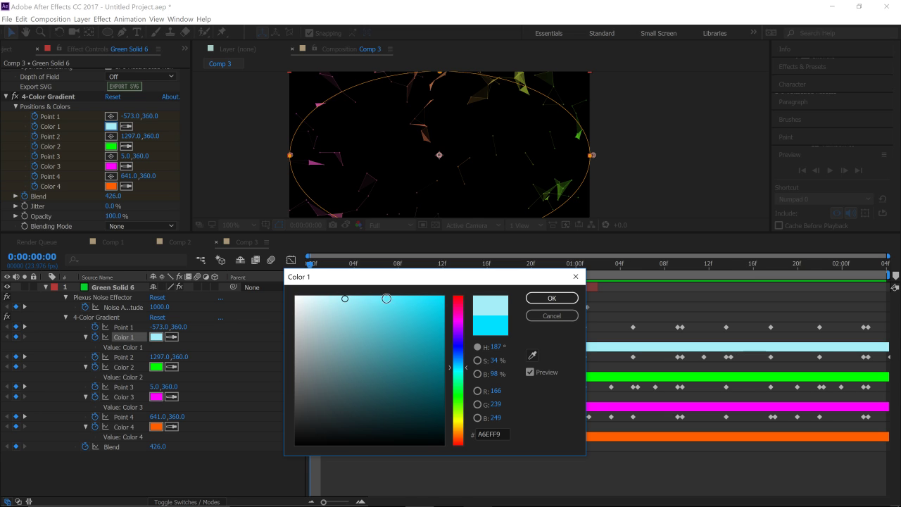
pyautogui.click(537, 300)
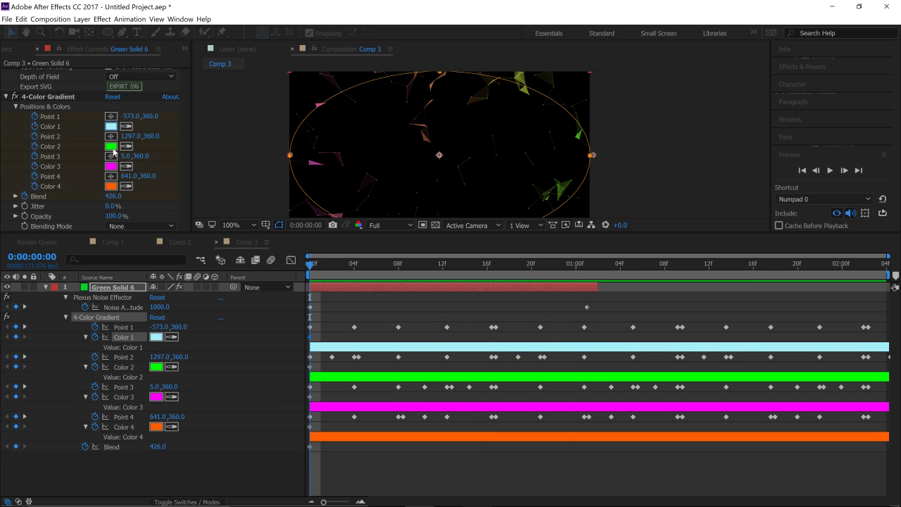
# Step: Set the 4-Color Gradient's Color 2 to light blue A7F1F9
pyautogui.click(113, 149)
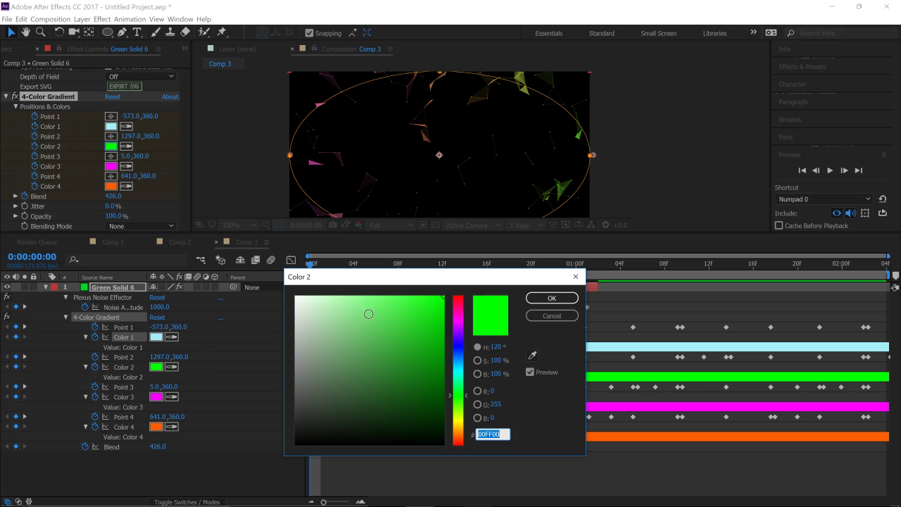
pyautogui.moveTo(459, 375); pyautogui.dragTo(459, 371)
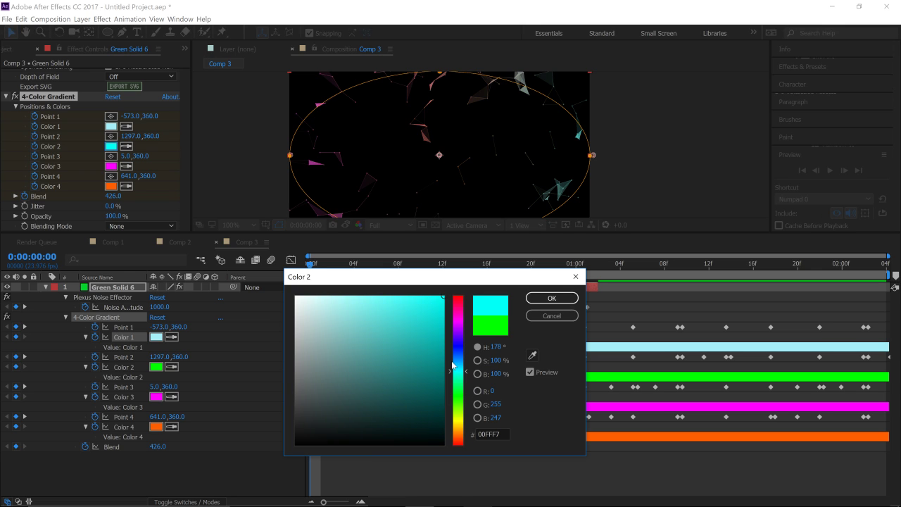
pyautogui.moveTo(352, 306); pyautogui.dragTo(344, 300)
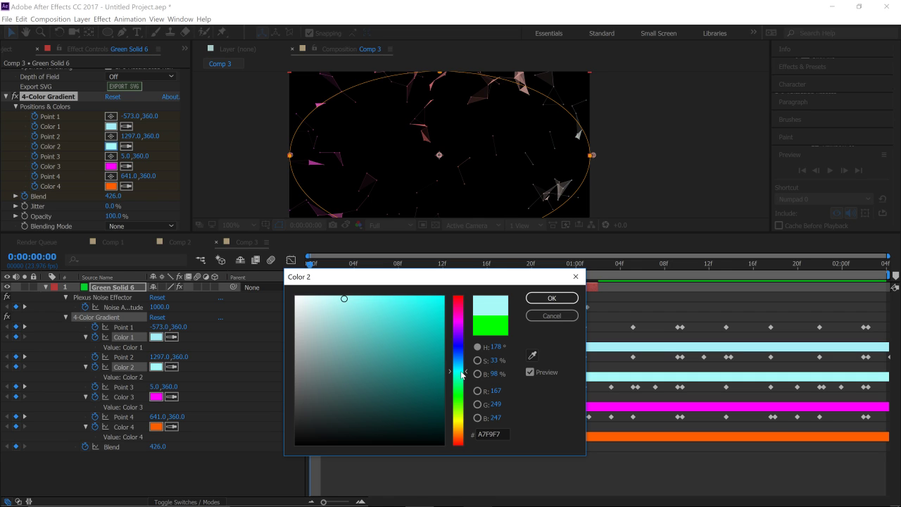
pyautogui.moveTo(462, 373); pyautogui.dragTo(462, 369)
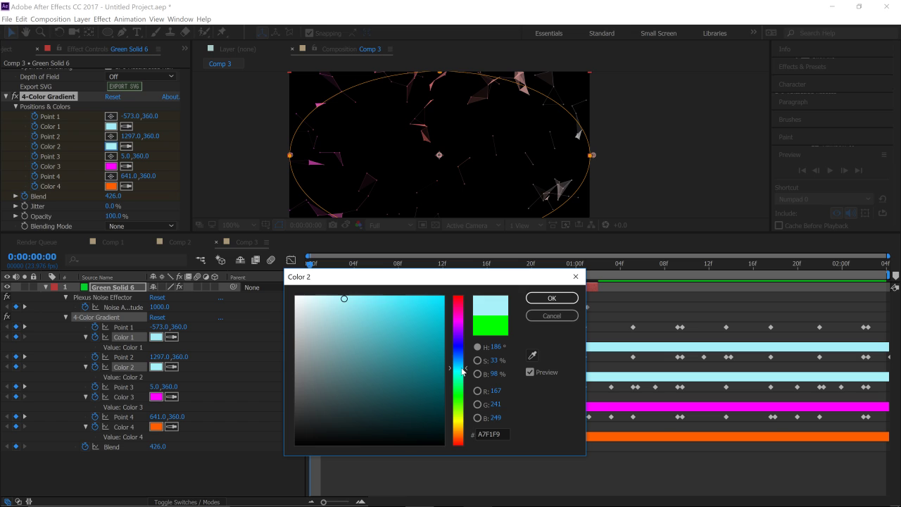
pyautogui.click(544, 301)
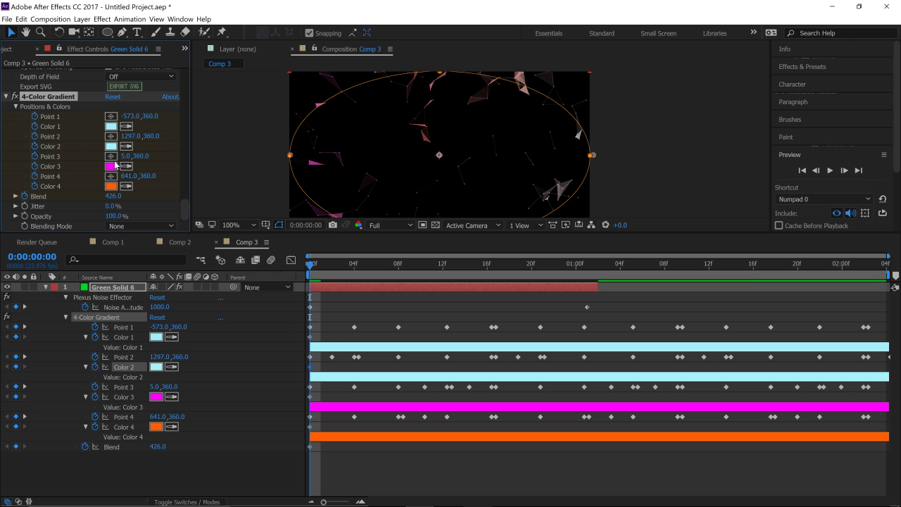
# Step: Set the 4-Color Gradient's Color 3 to light pink FFABFF
pyautogui.click(114, 170)
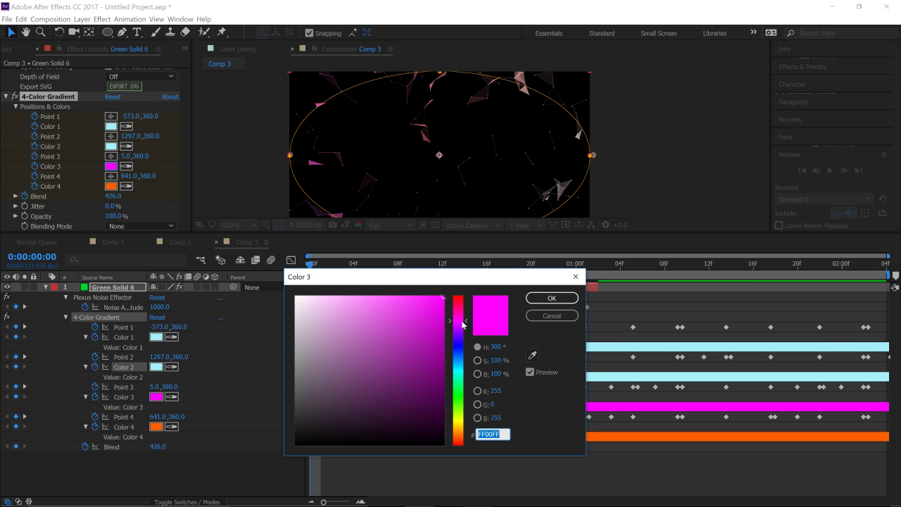
pyautogui.moveTo(347, 295)
pyautogui.mouseDown()
pyautogui.moveTo(334, 296)
pyautogui.moveTo(351, 295)
pyautogui.moveTo(342, 294)
pyautogui.mouseUp()
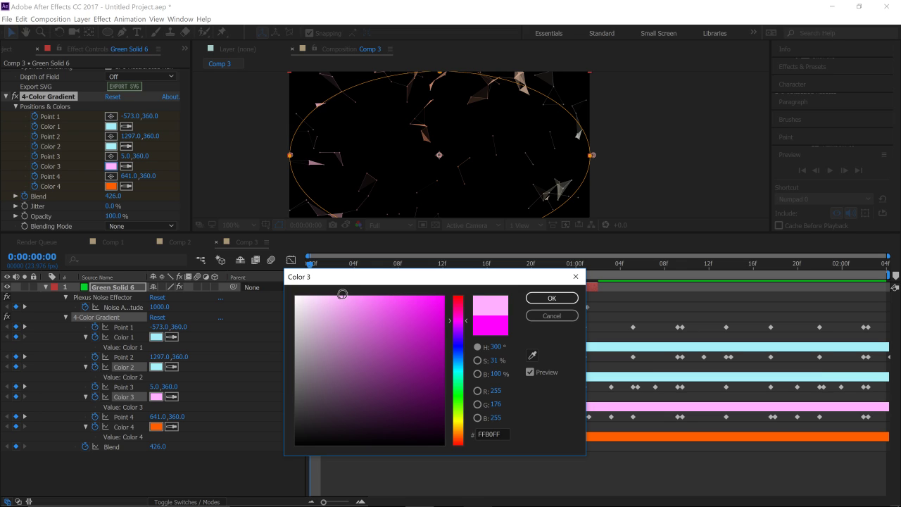
pyautogui.click(536, 299)
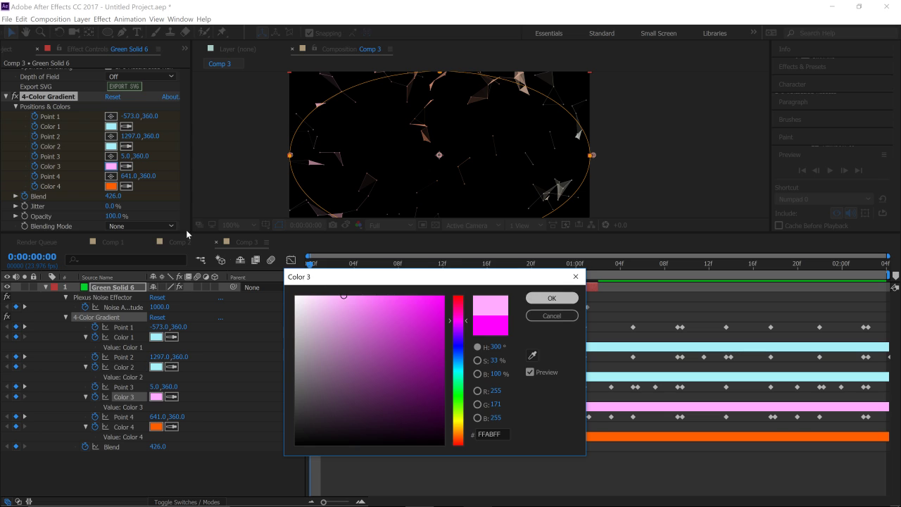
# Step: Change the 4-Color Gradient's Color 4 to a light pink with a hue of 305°
pyautogui.click(112, 186)
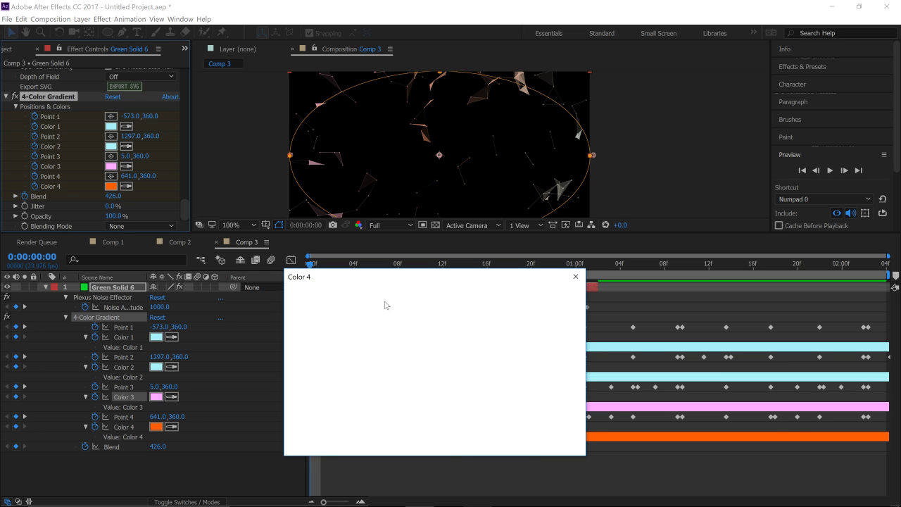
pyautogui.click(462, 321)
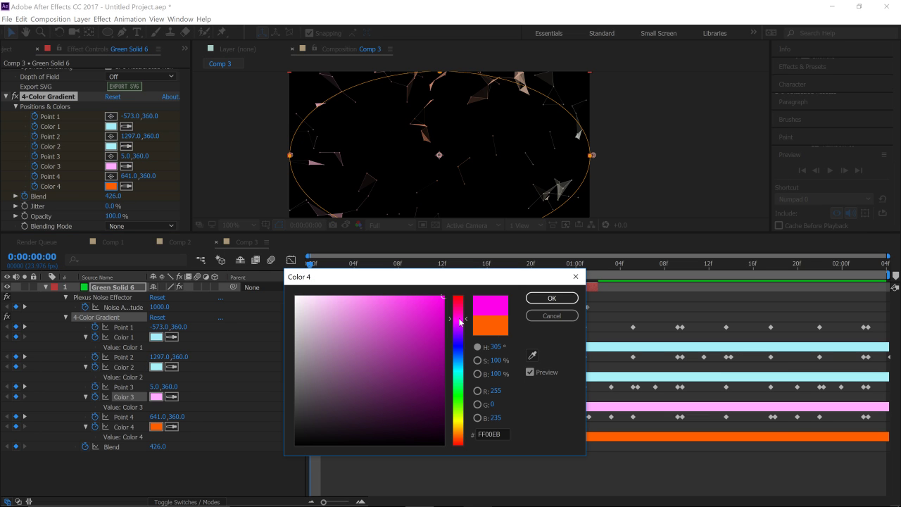
pyautogui.click(430, 303)
pyautogui.click(348, 296)
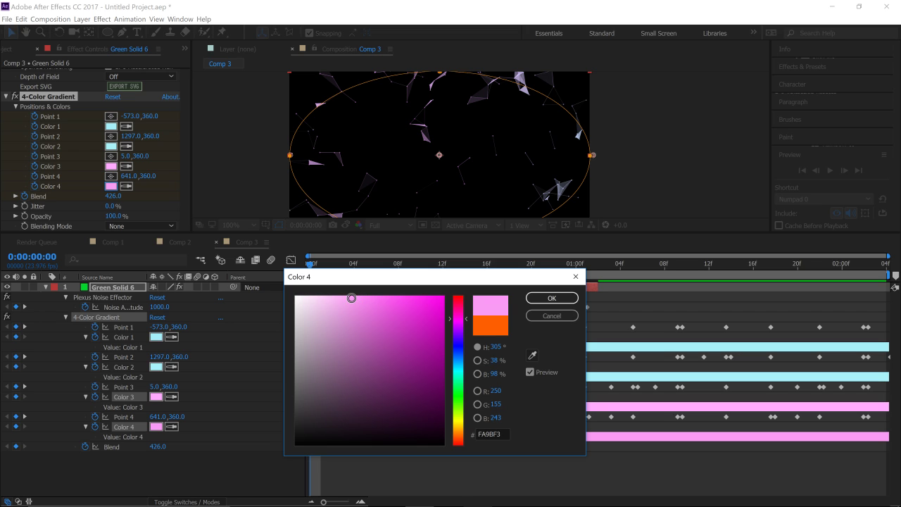
pyautogui.moveTo(348, 294); pyautogui.dragTo(351, 294)
pyautogui.click(552, 298)
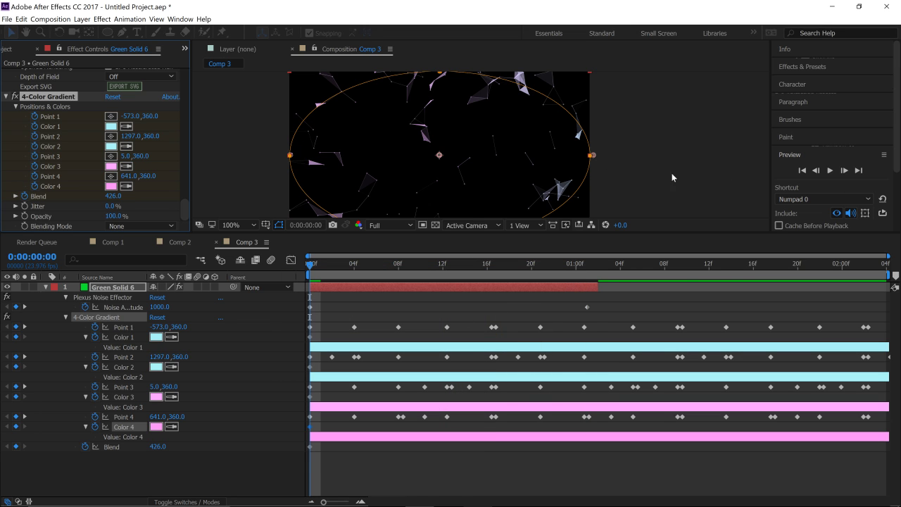
# Step: Play the composition to check the blue and pink plexus, return to the first frame and deselect the layer
pyautogui.click(831, 172)
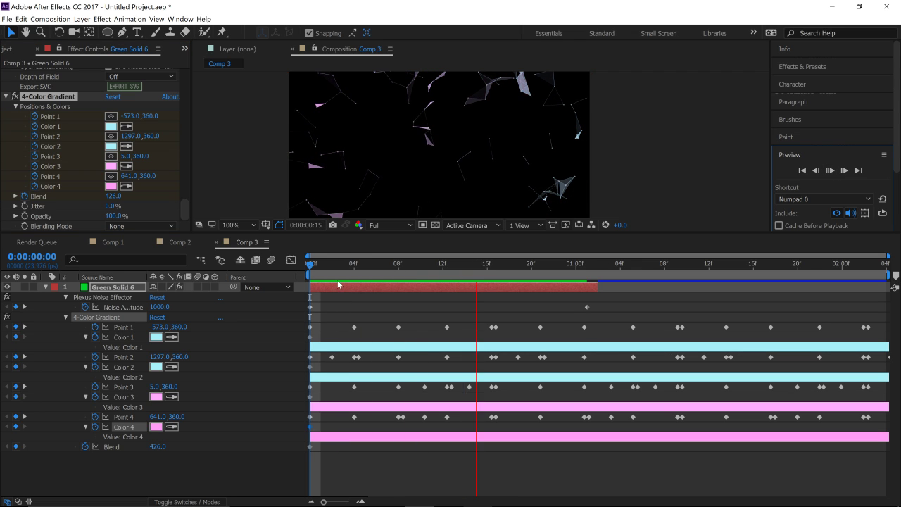
pyautogui.press('space')
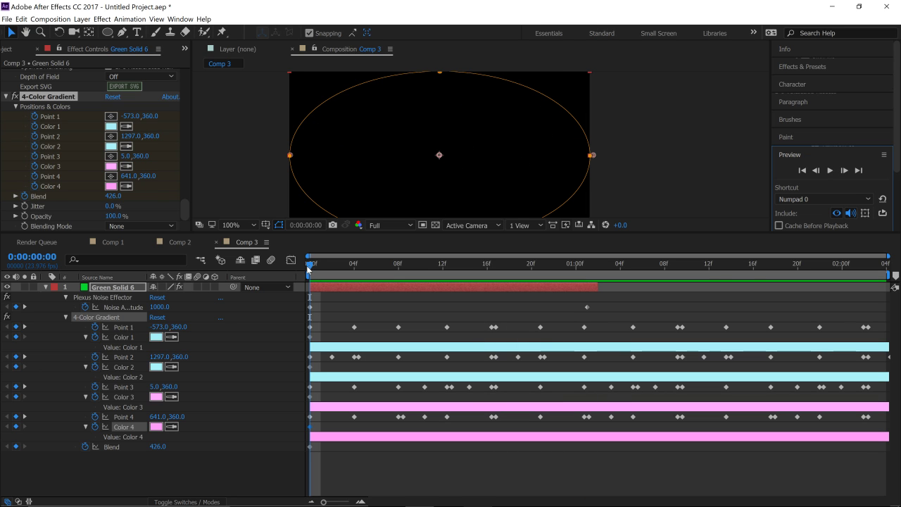
pyautogui.moveTo(536, 274); pyautogui.dragTo(293, 294)
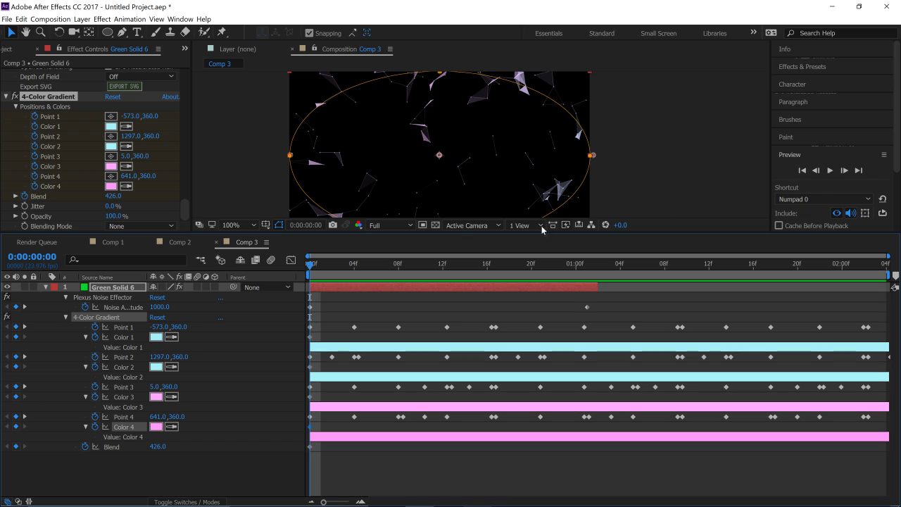
pyautogui.click(652, 150)
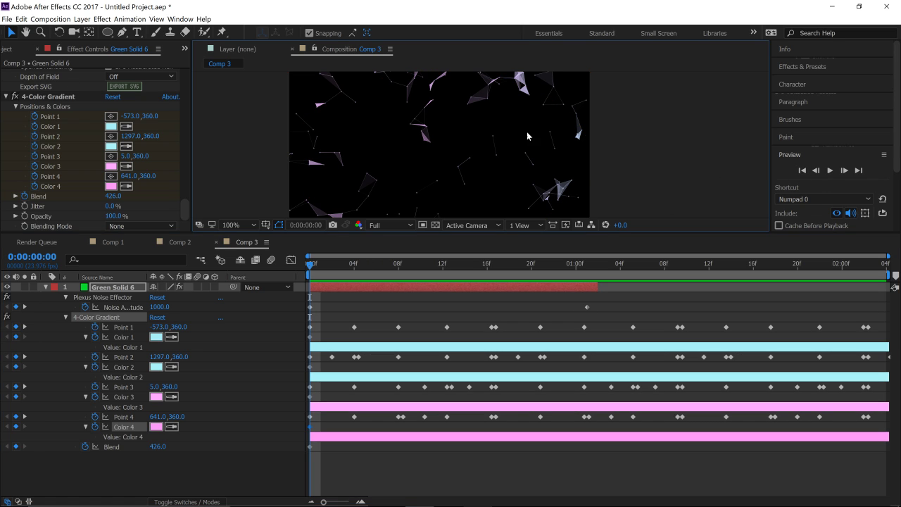
# Step: Search the effects and presets for "glow" and apply the Sapphire S_Glow effect to Green Solid 6
pyautogui.click(803, 67)
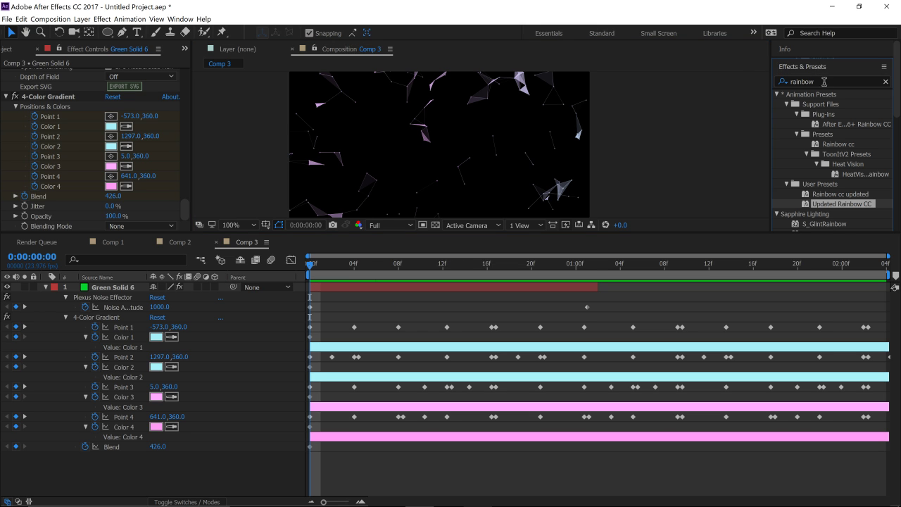
pyautogui.doubleClick(824, 82)
pyautogui.write('glow')
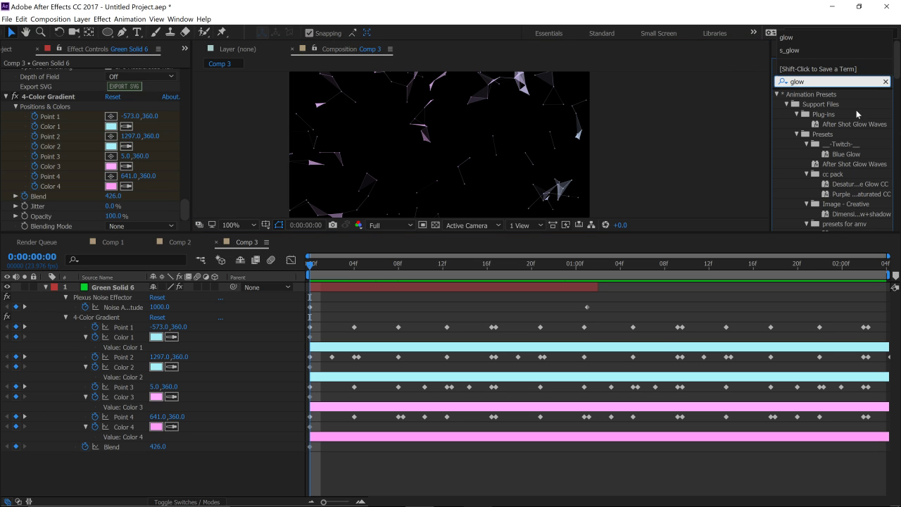
pyautogui.moveTo(896, 67); pyautogui.dragTo(895, 128)
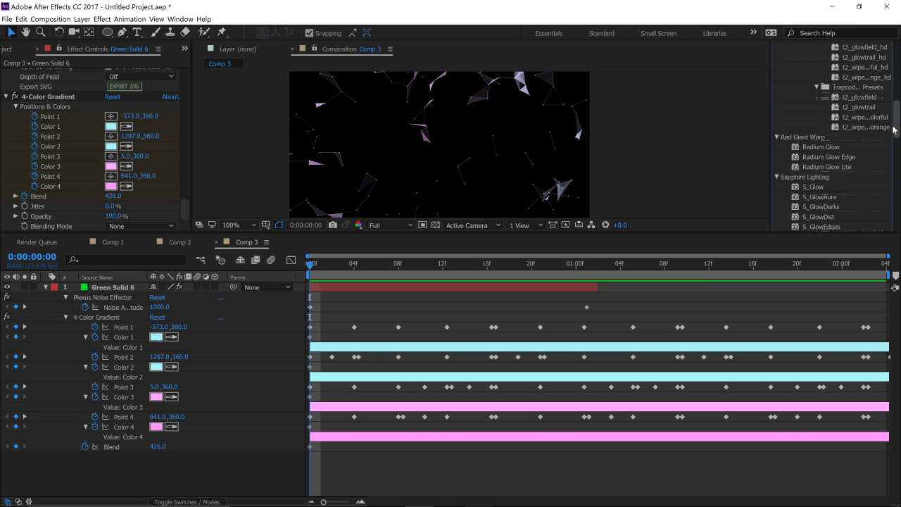
pyautogui.moveTo(815, 190); pyautogui.dragTo(69, 218)
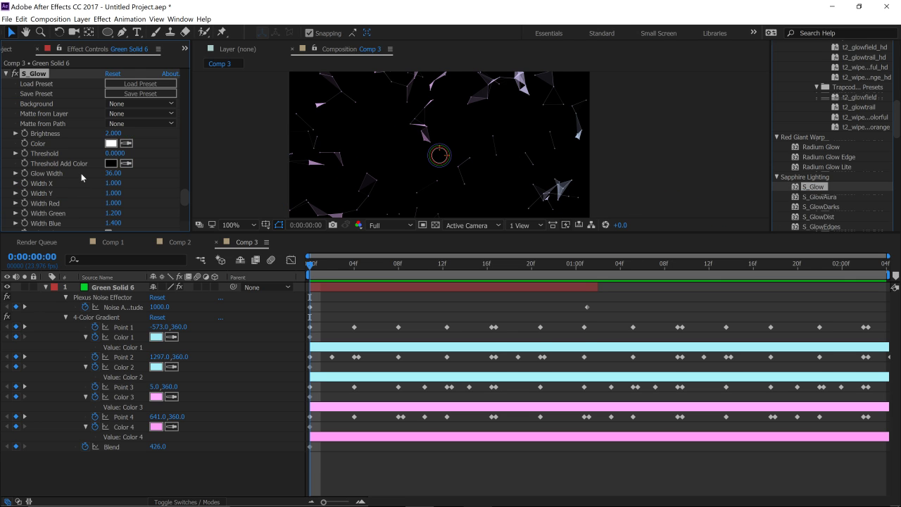
# Step: Set the S_Glow effect's Brightness to 1.470, Threshold to 0.0300 and Glow Width to 66.00, and deselect the layer
pyautogui.scroll(-1, 57, 138)
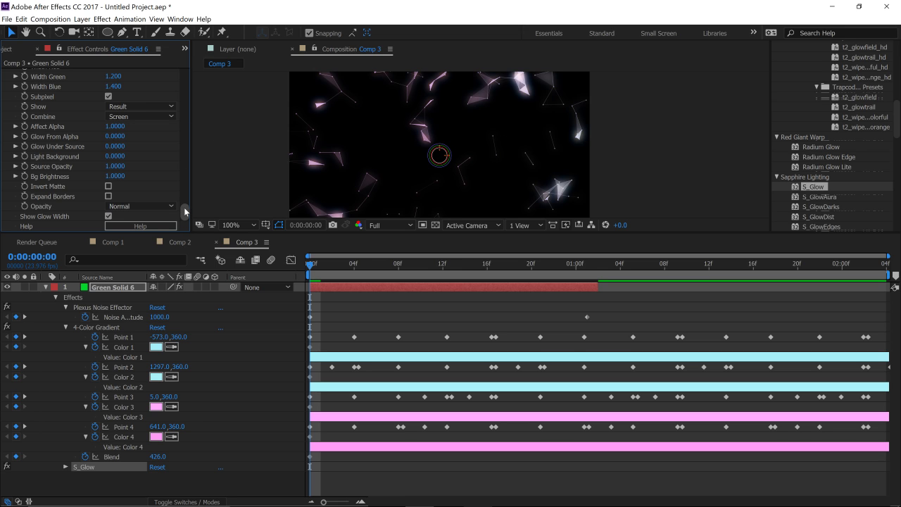
pyautogui.scroll(6, 186, 195)
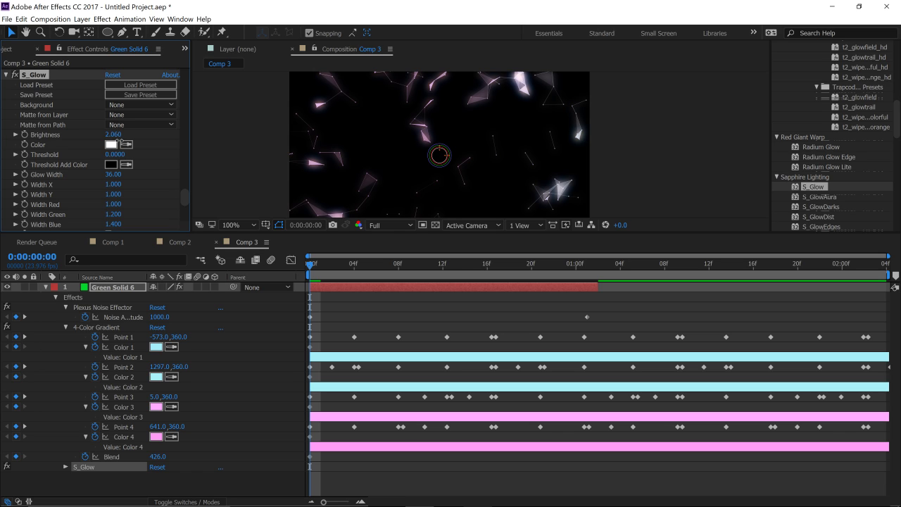
pyautogui.moveTo(136, 156); pyautogui.dragTo(136, 156)
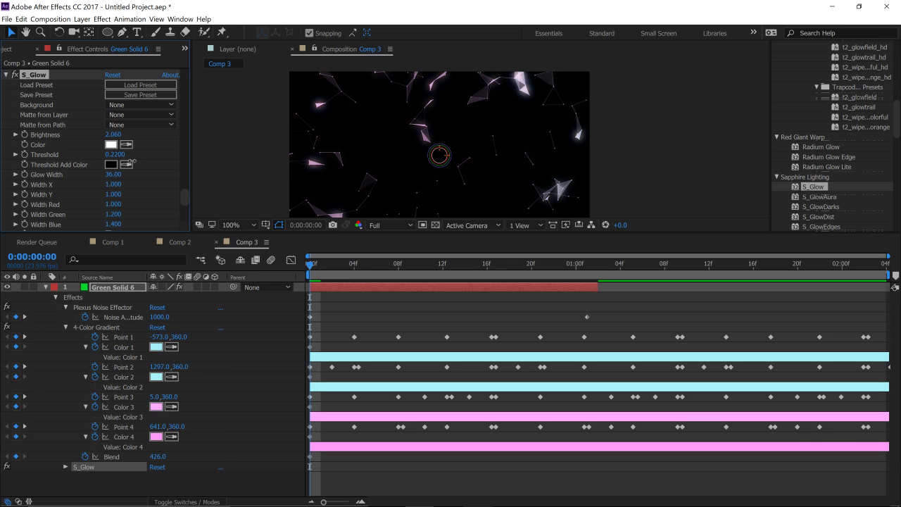
pyautogui.moveTo(153, 158); pyautogui.dragTo(128, 177)
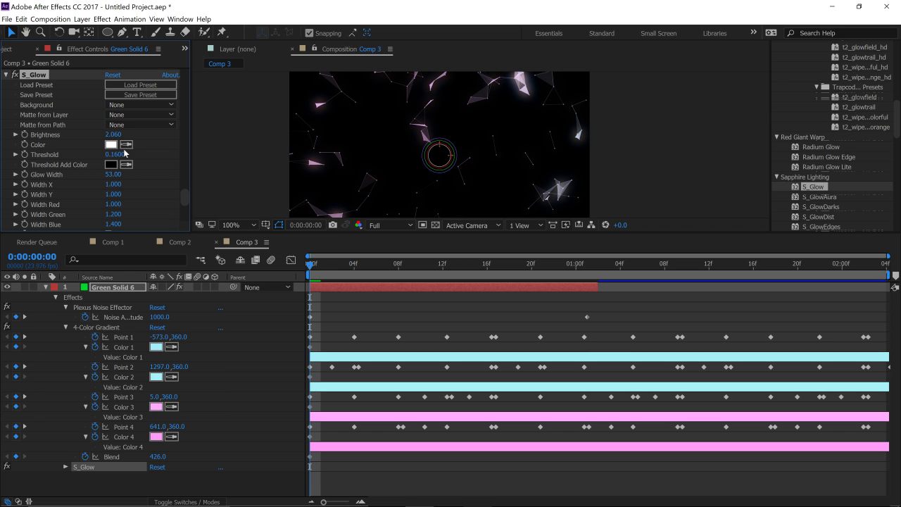
pyautogui.moveTo(112, 158); pyautogui.dragTo(111, 159)
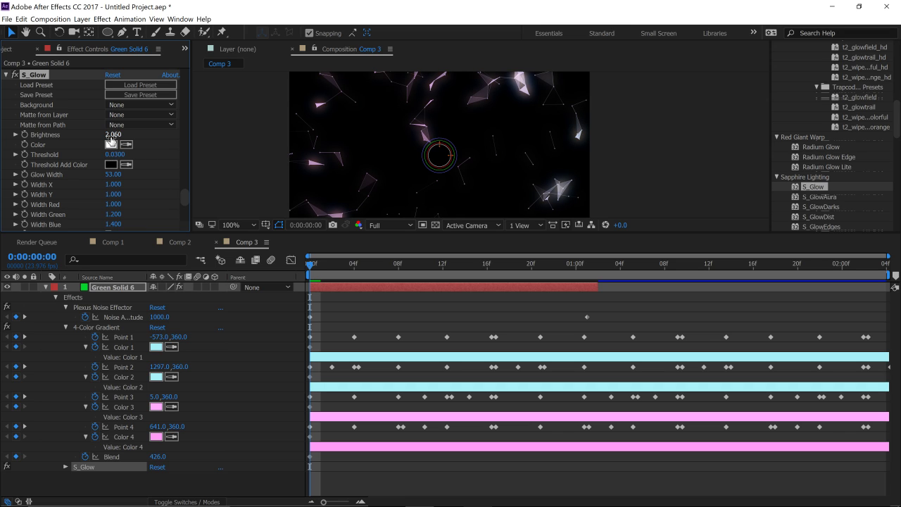
pyautogui.moveTo(109, 139); pyautogui.dragTo(102, 144)
pyautogui.moveTo(93, 145); pyautogui.dragTo(93, 145)
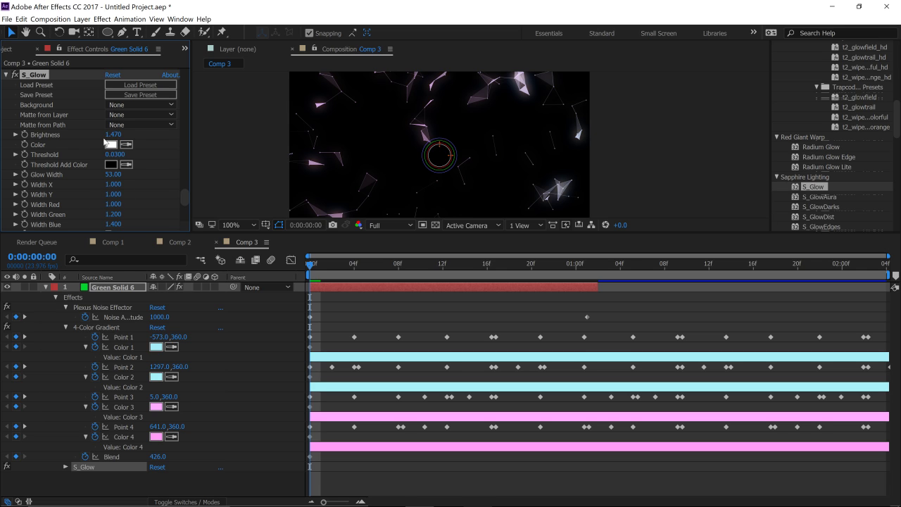
pyautogui.moveTo(124, 177); pyautogui.dragTo(122, 180)
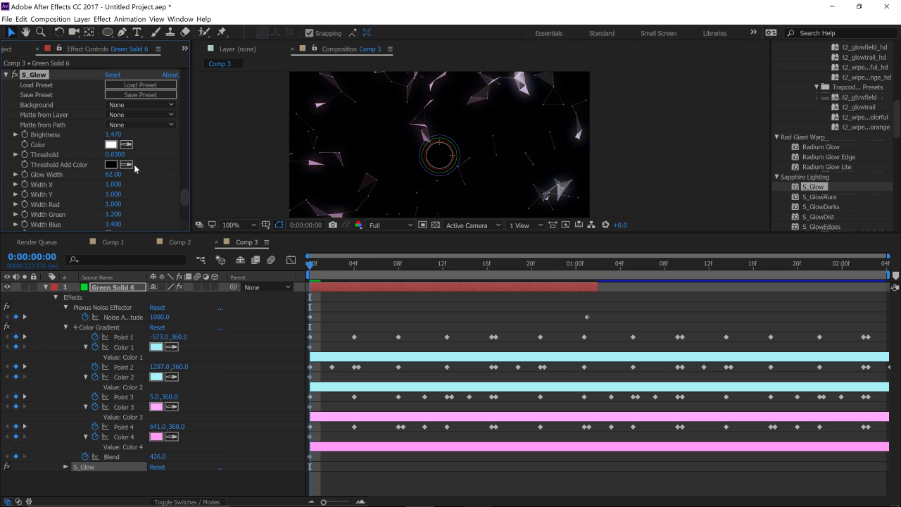
pyautogui.moveTo(116, 174); pyautogui.dragTo(126, 176)
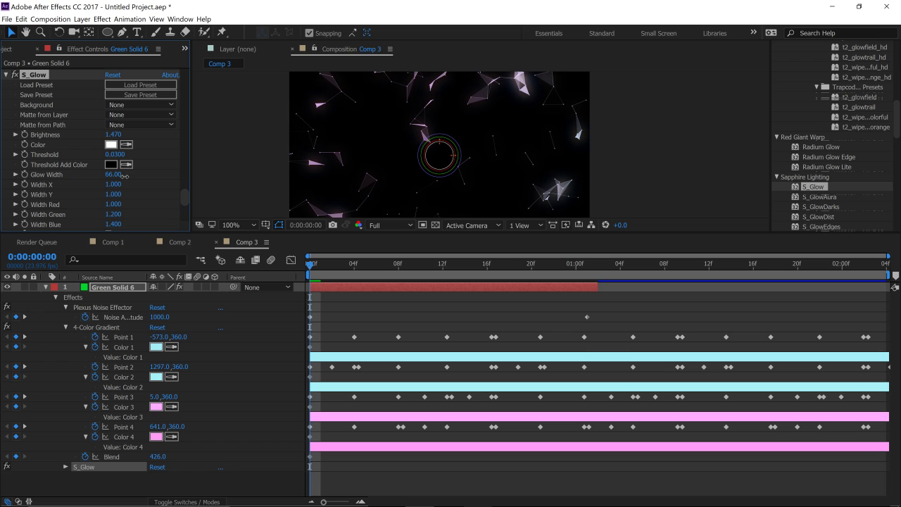
pyautogui.click(247, 167)
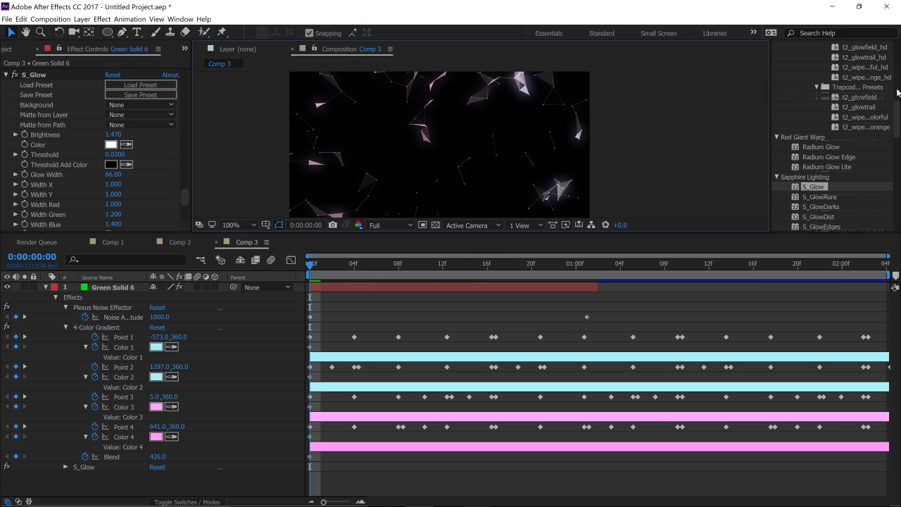
# Step: Collapse the effects list and preview the glowing plexus animation from the first frame, scrubbing through its opening frames
pyautogui.scroll(10, 899, 93)
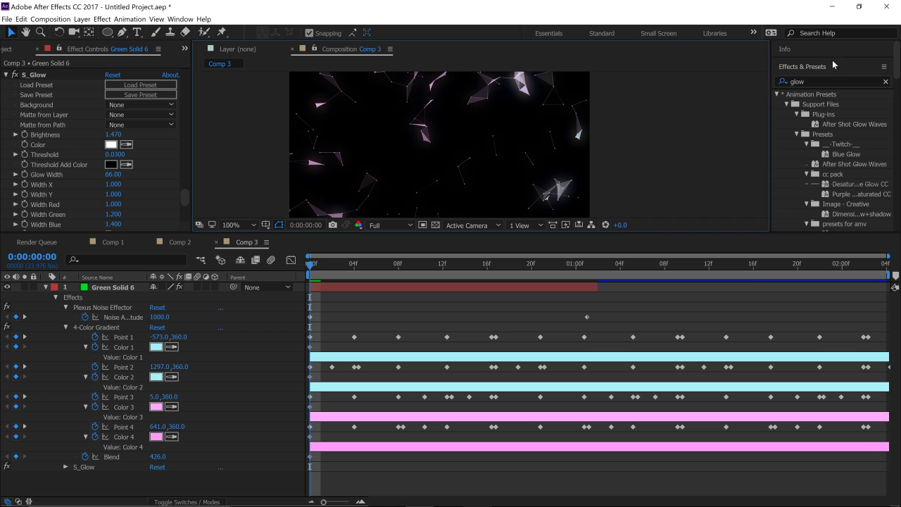
pyautogui.click(818, 69)
pyautogui.click(830, 170)
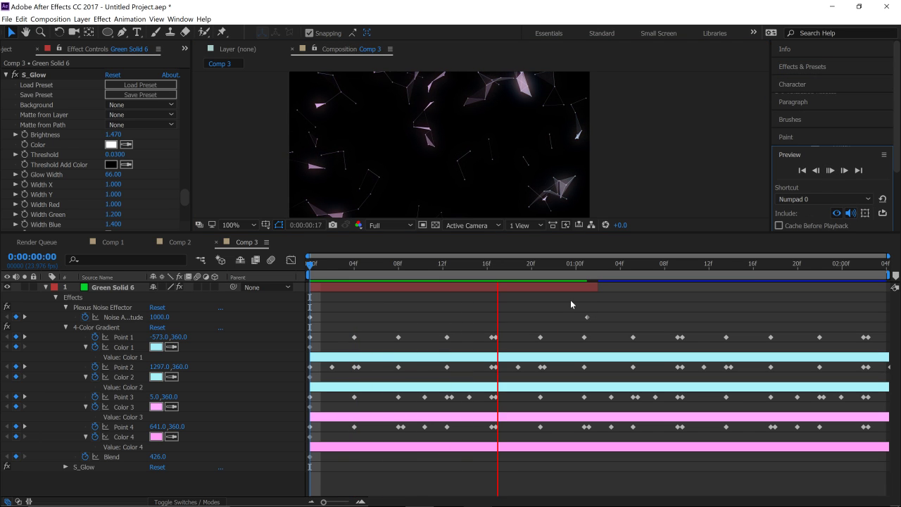
pyautogui.click(312, 265)
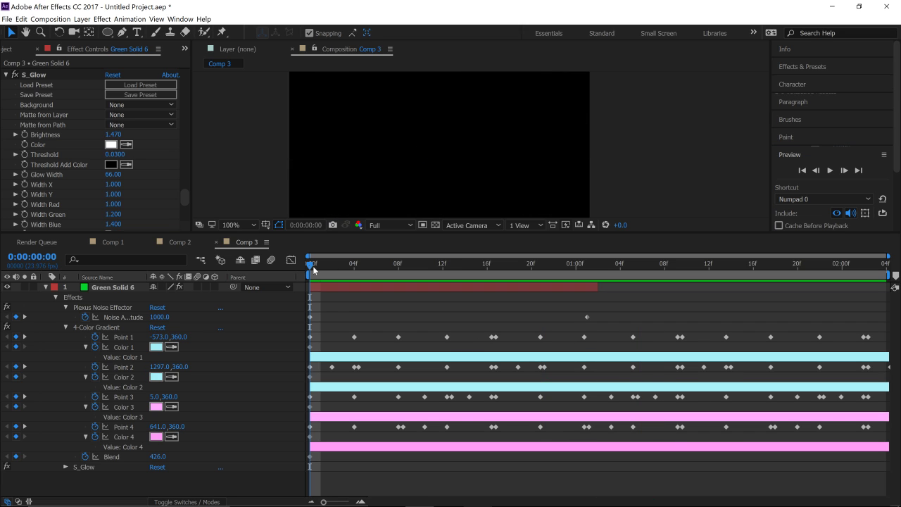
pyautogui.click(830, 173)
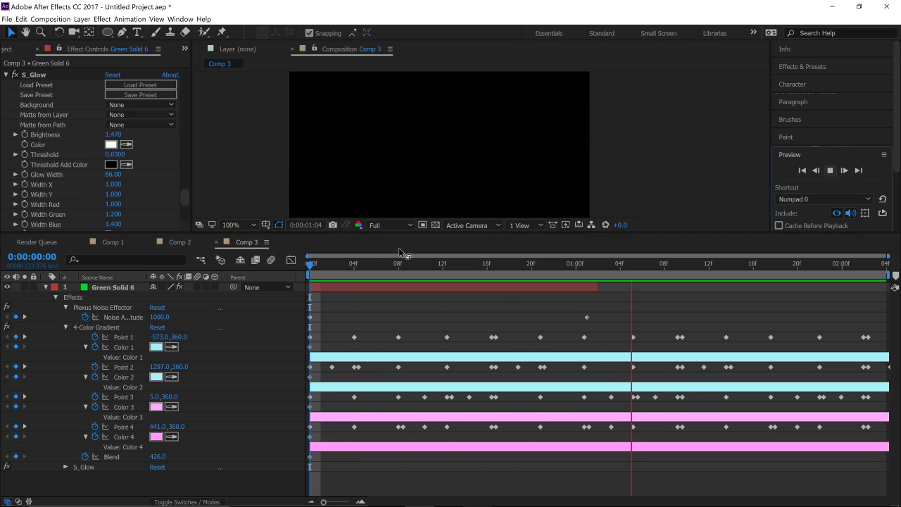
pyautogui.click(310, 267)
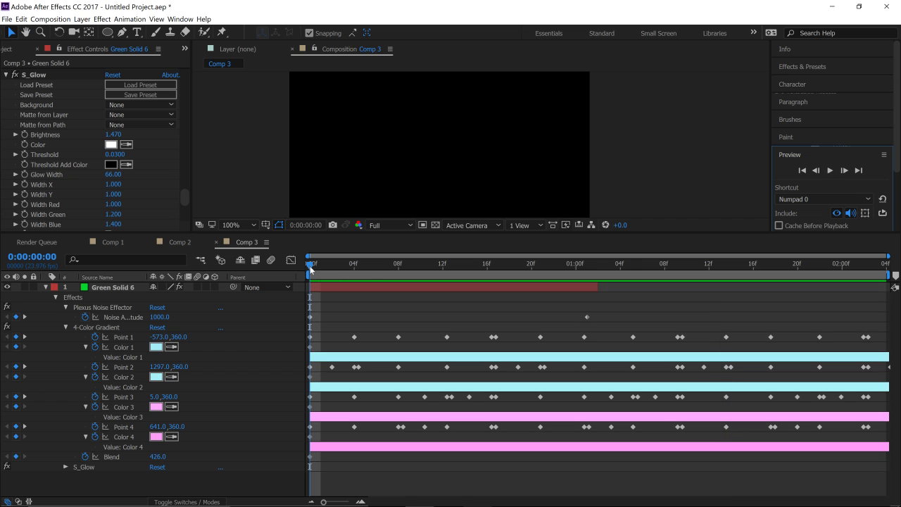
pyautogui.click(366, 268)
pyautogui.press('space')
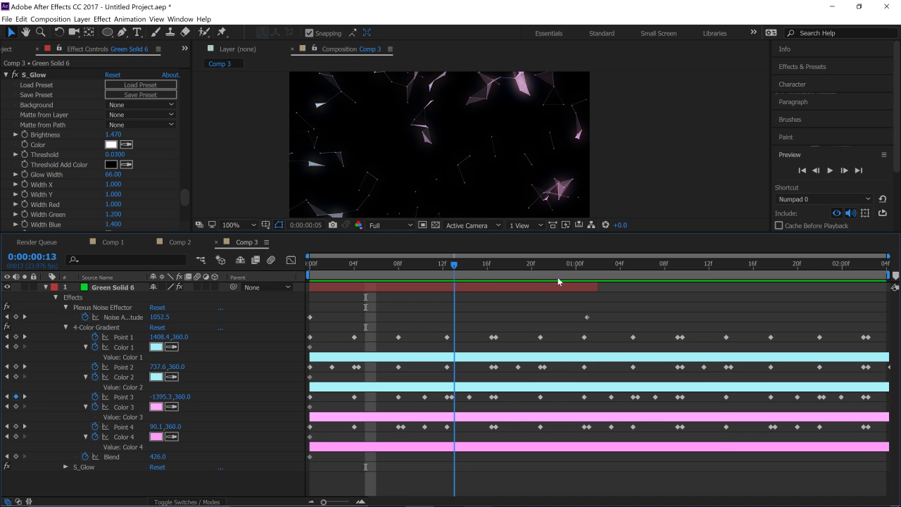
# Step: Start keyframing the Plexus Transform Scale at 104% on the first frame and reveal all keyframed properties of Green Solid 6
pyautogui.press('space')
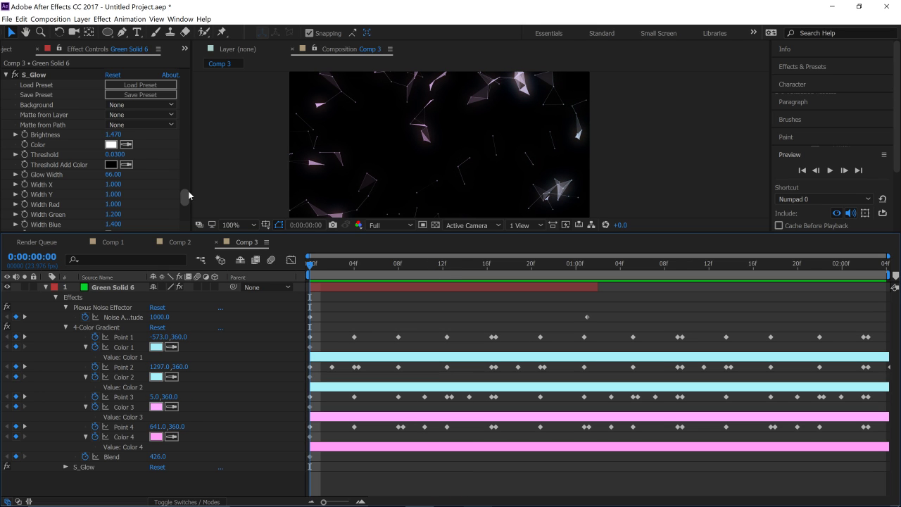
pyautogui.moveTo(186, 199); pyautogui.dragTo(193, 111)
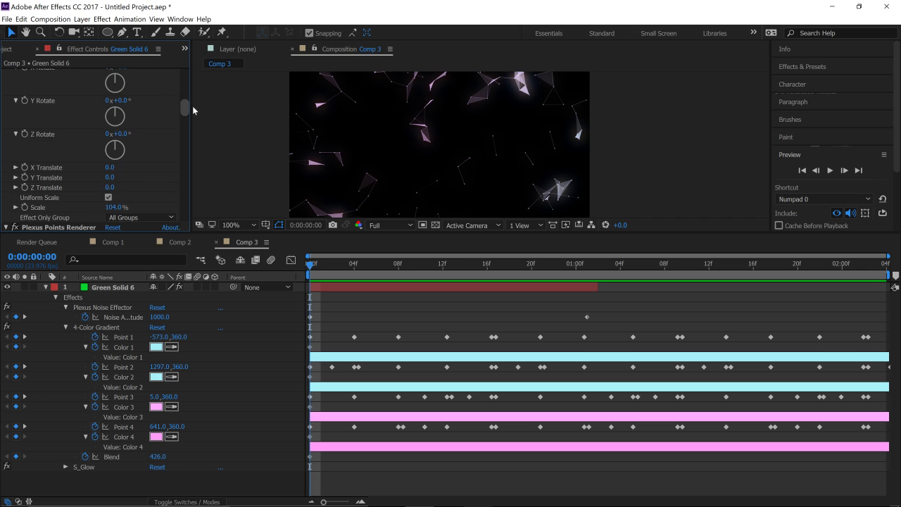
pyautogui.click(26, 206)
pyautogui.press('u')
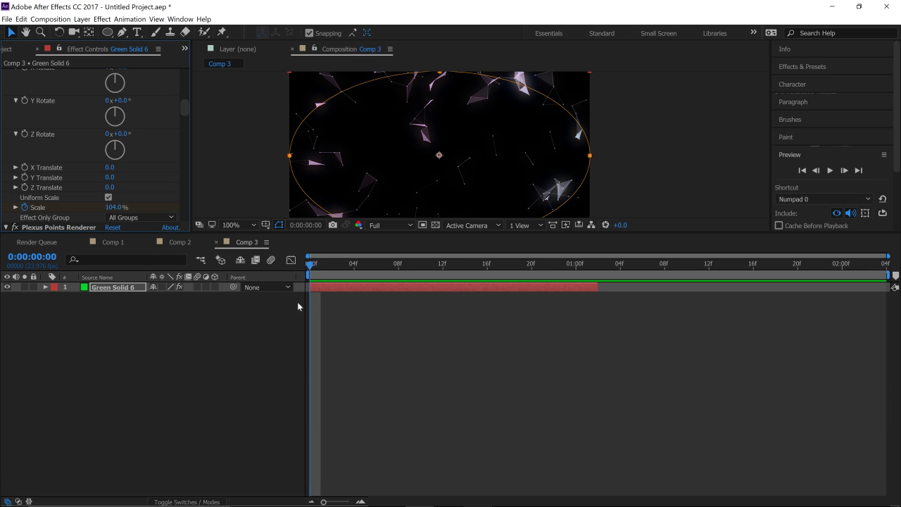
pyautogui.press('u')
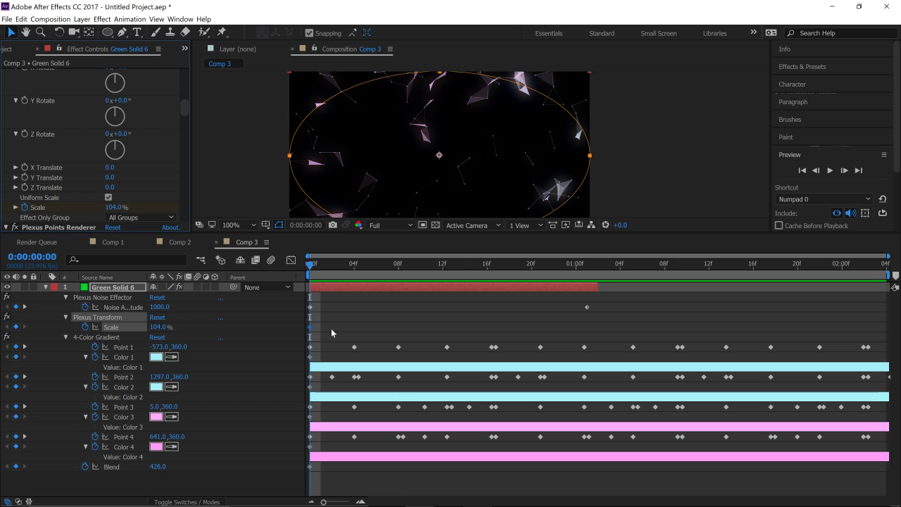
pyautogui.click(314, 325)
# Step: At 0:00:01:01, try Plexus Transform Scale values of 108% and 110%, and settle the keyframe at 109%
pyautogui.moveTo(313, 274); pyautogui.dragTo(589, 285)
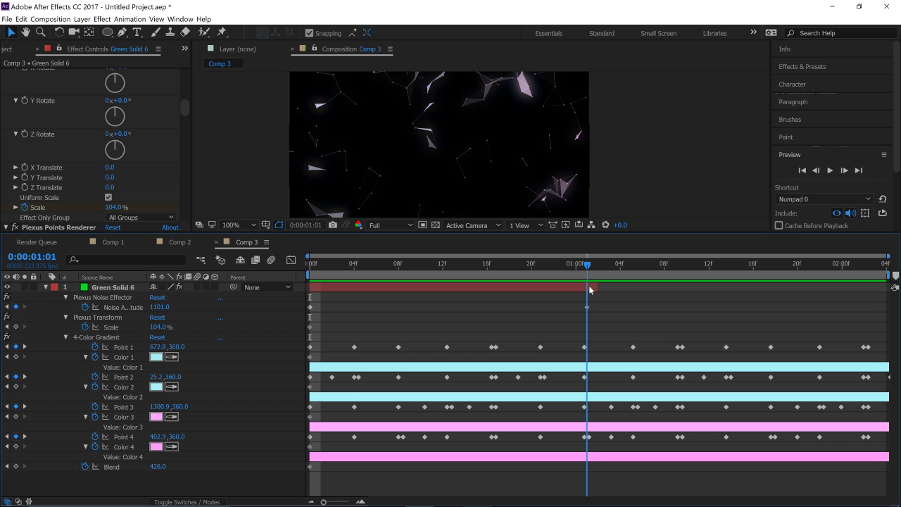
pyautogui.click(166, 327)
pyautogui.write('10')
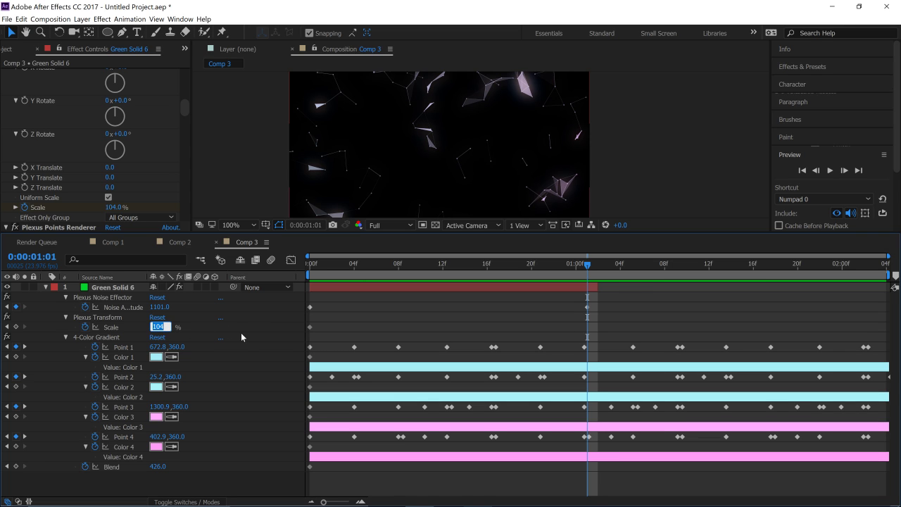
pyautogui.write('8')
pyautogui.press('Return')
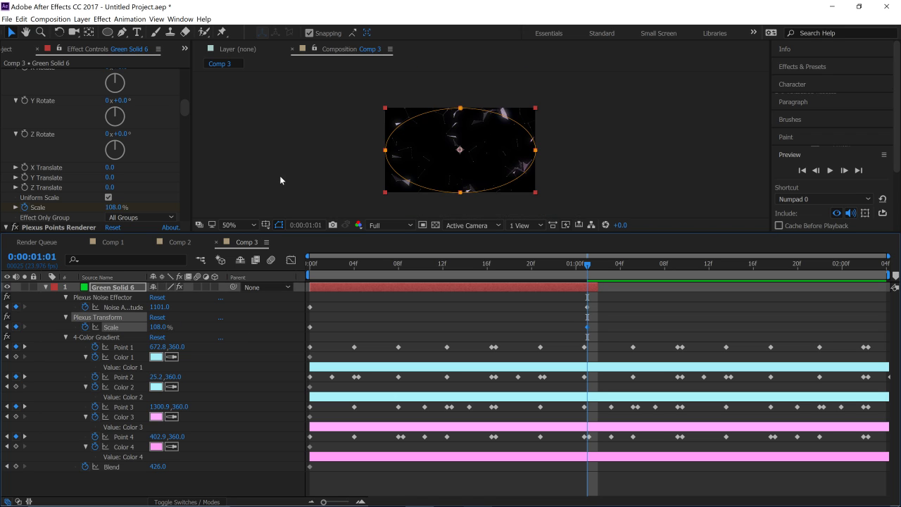
pyautogui.click(161, 327)
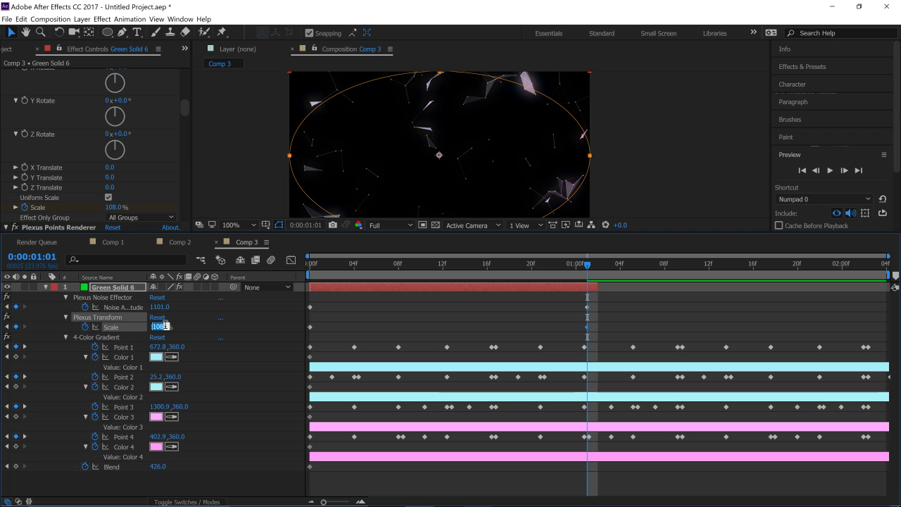
pyautogui.write('11')
pyautogui.press('Return')
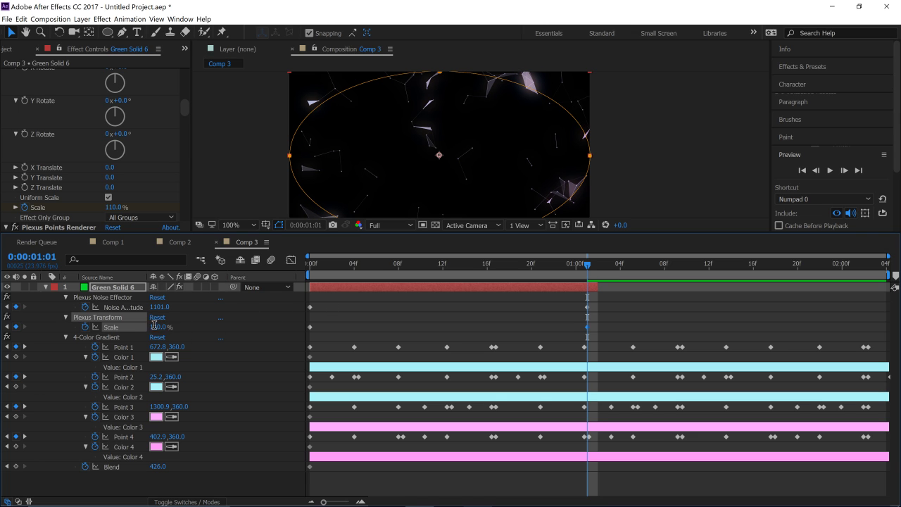
pyautogui.click(155, 325)
pyautogui.write('109')
pyautogui.press('Return')
# Step: Deselect the layer, preview the scaling plexus animation from the start and return to the first frame
pyautogui.click(318, 273)
pyautogui.click(386, 266)
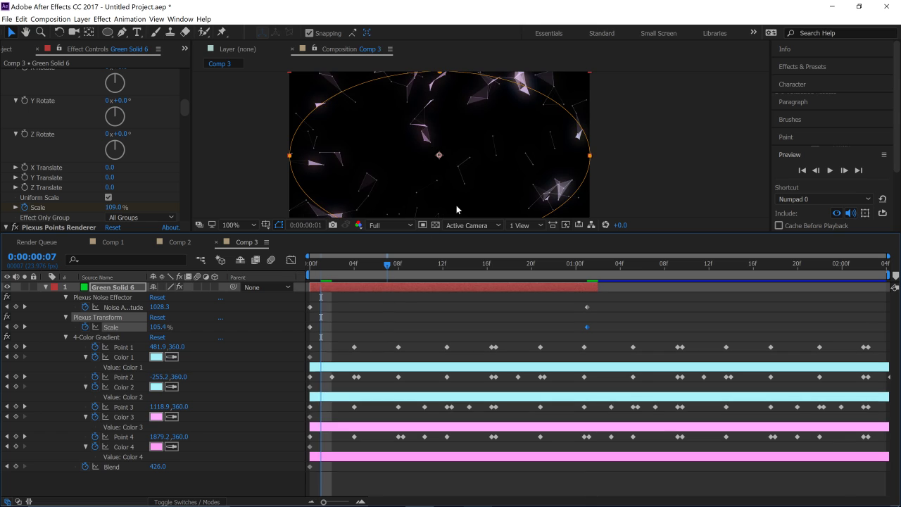
pyautogui.press(',')
pyautogui.press('space')
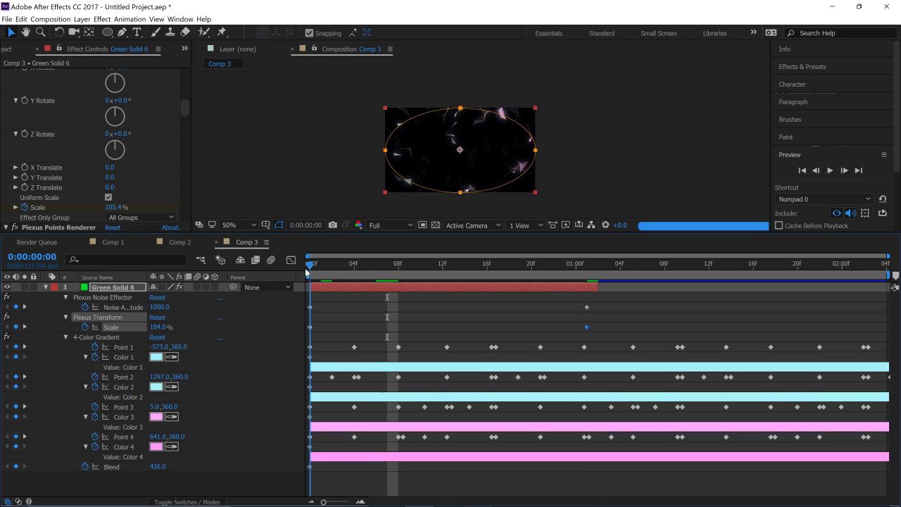
pyautogui.click(556, 168)
pyautogui.press('.')
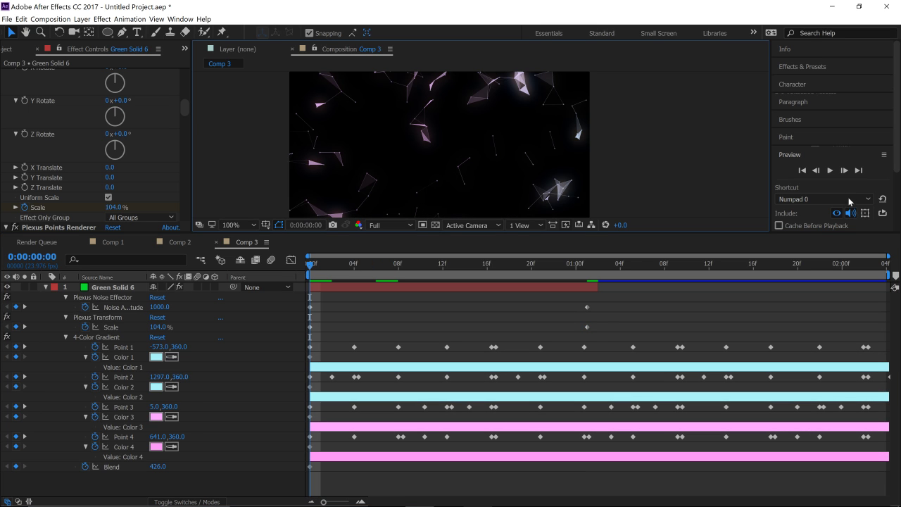
pyautogui.click(830, 171)
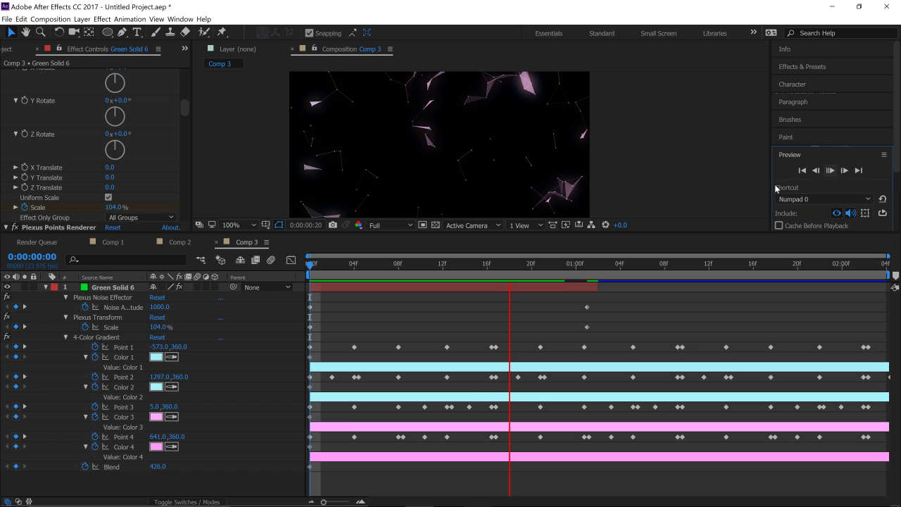
pyautogui.click(312, 269)
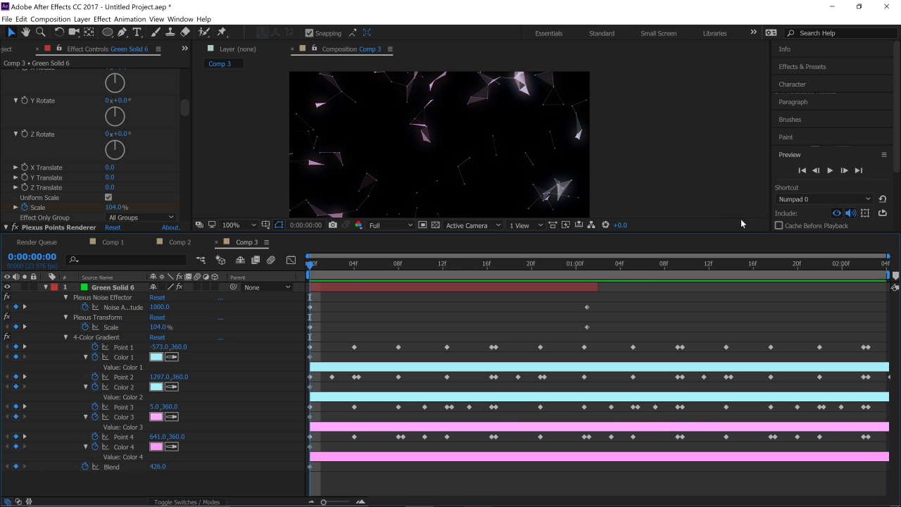
pyautogui.click(829, 171)
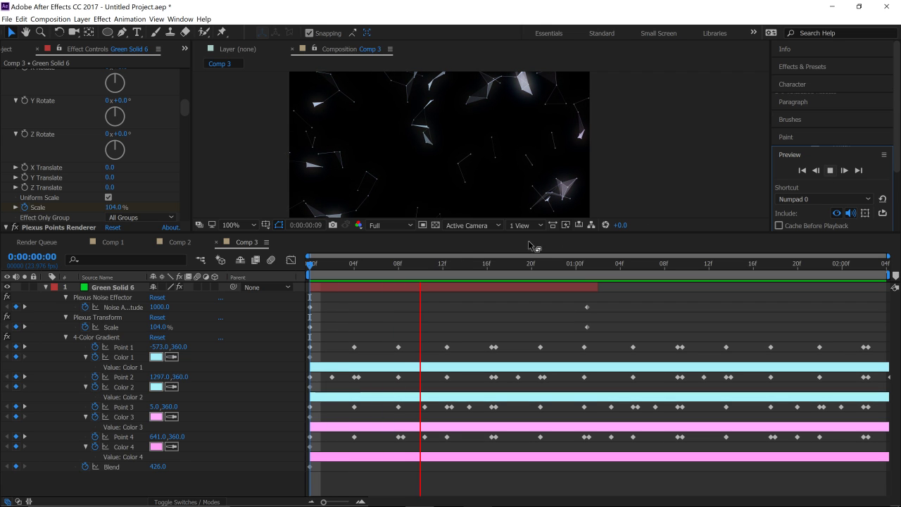
pyautogui.click(310, 269)
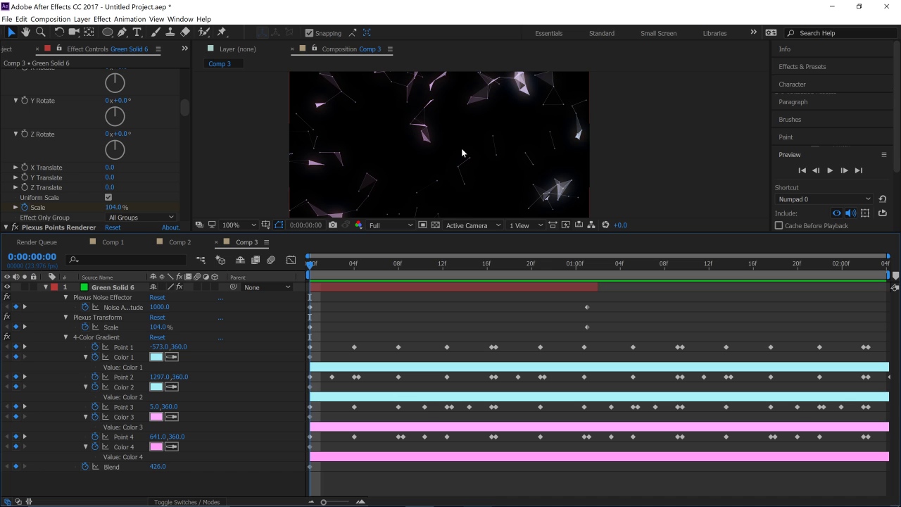
# Step: Set the Depth of Field option of the Plexus effect on Green Solid 6 to Camera Settings
pyautogui.scroll(-10, 137, 150)
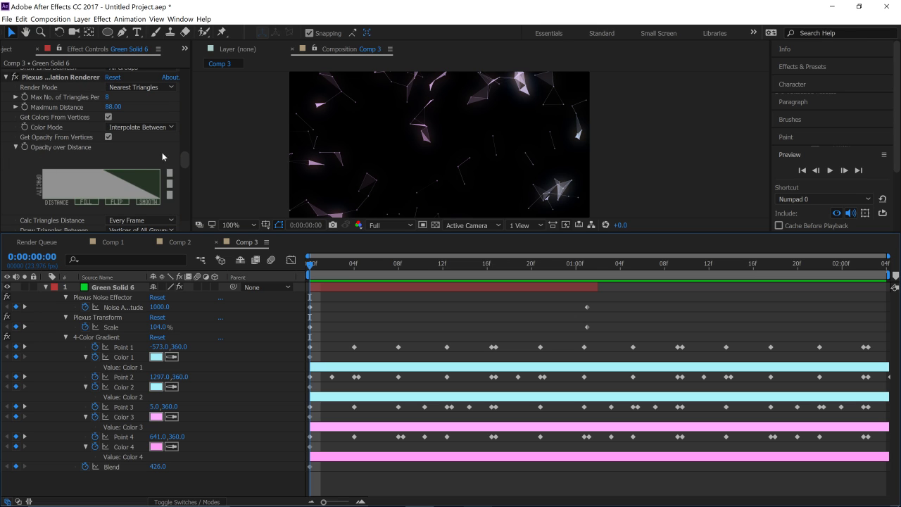
pyautogui.moveTo(186, 165); pyautogui.dragTo(186, 178)
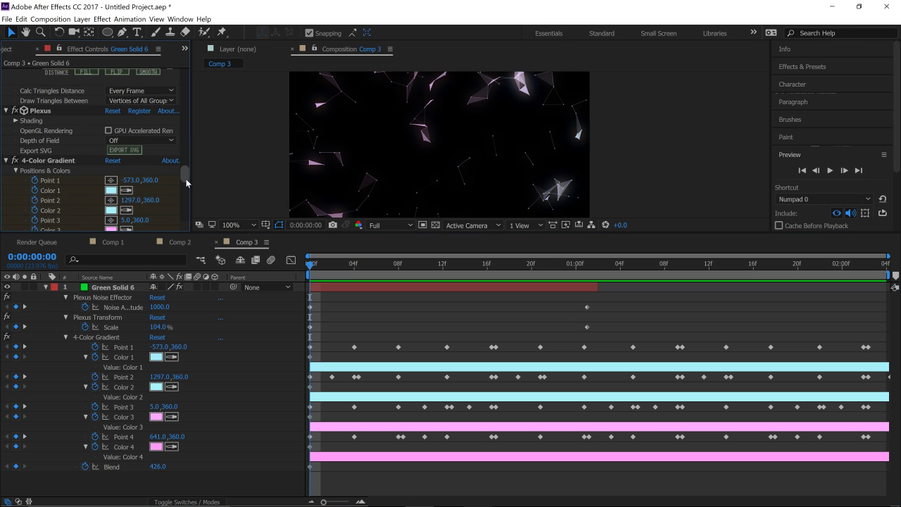
pyautogui.click(124, 142)
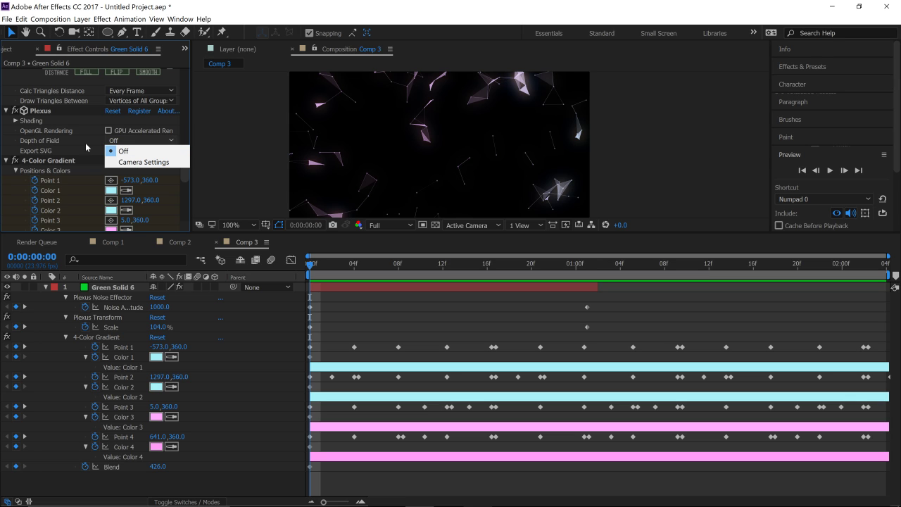
pyautogui.click(124, 163)
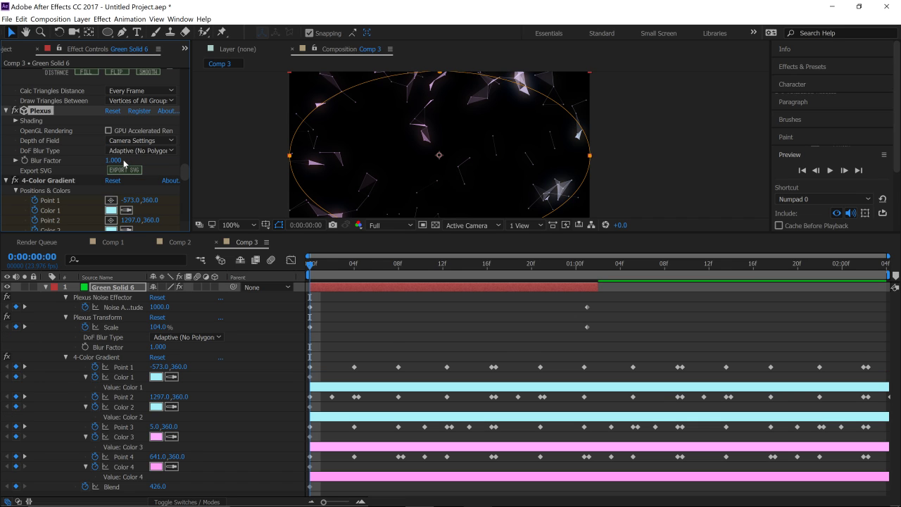
pyautogui.click(229, 166)
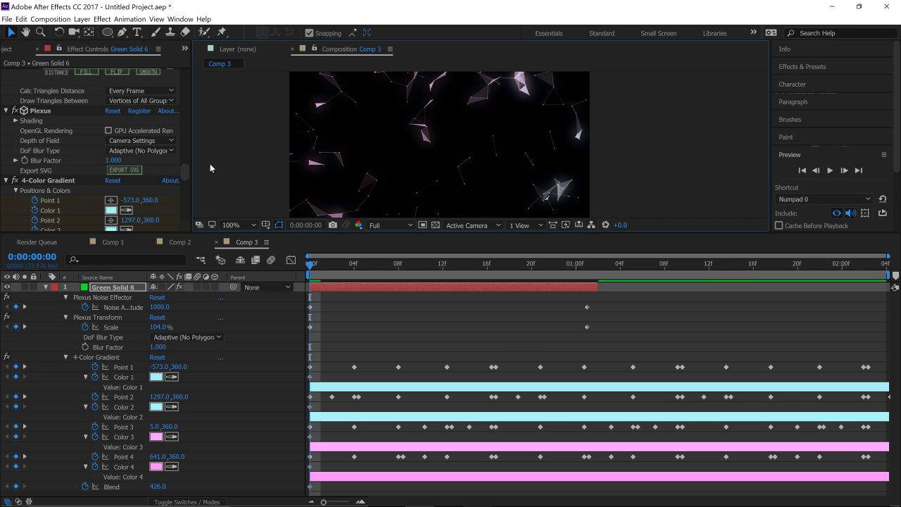
# Step: Add a new two-node camera layer with the 24mm preset to Comp 3
pyautogui.click(343, 286)
pyautogui.click(82, 19)
pyautogui.moveTo(82, 31)
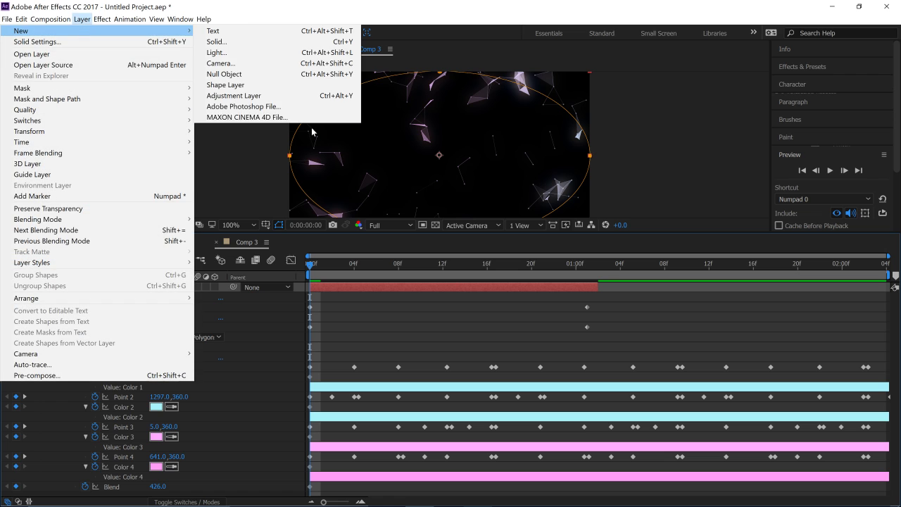
pyautogui.click(219, 62)
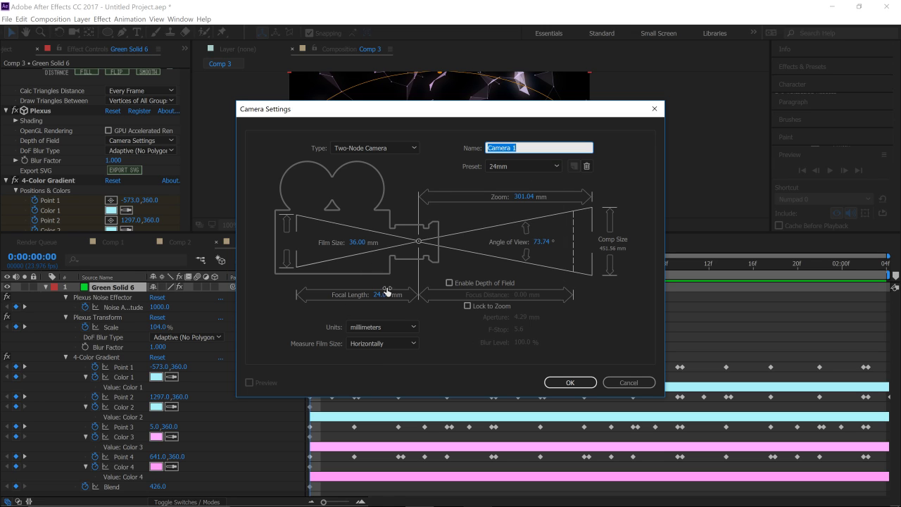
pyautogui.click(585, 381)
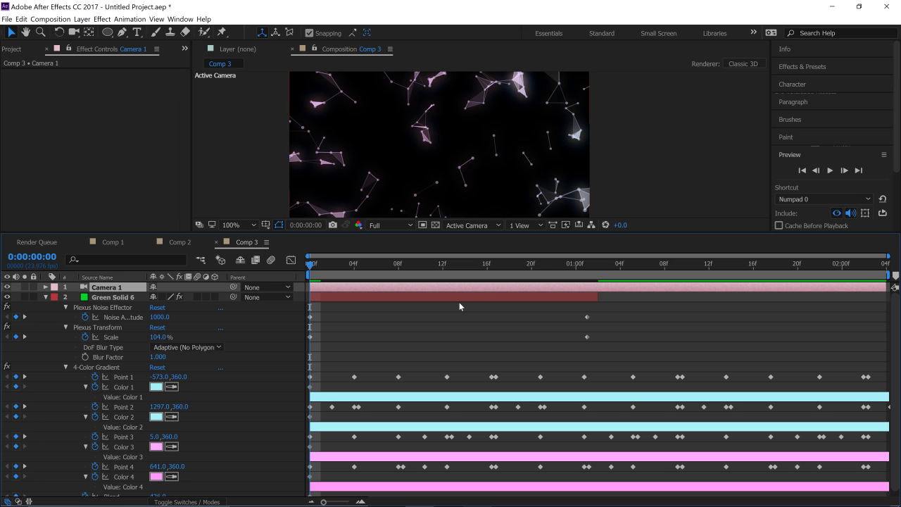
# Step: Set the Points Size of the Plexus Points Renderer on Green Solid 6 to 2
pyautogui.click(435, 297)
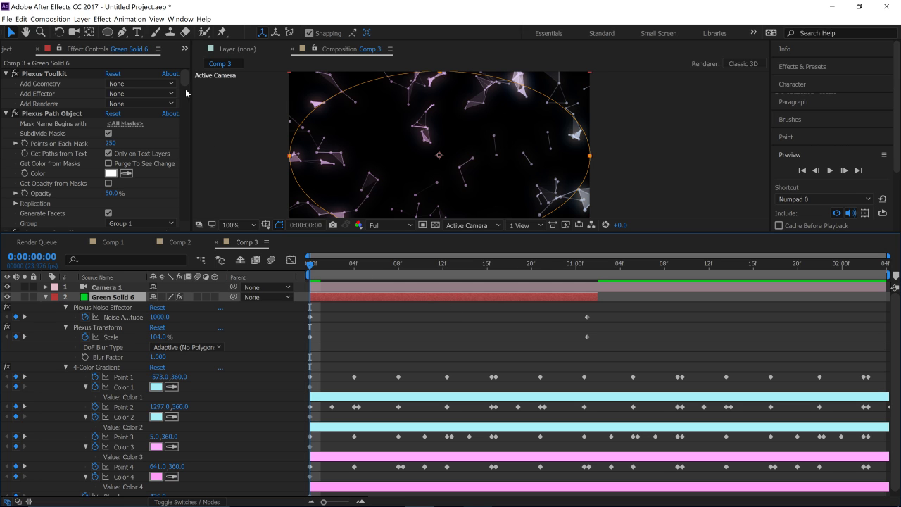
pyautogui.moveTo(185, 79); pyautogui.dragTo(179, 123)
pyautogui.click(112, 98)
pyautogui.write('2')
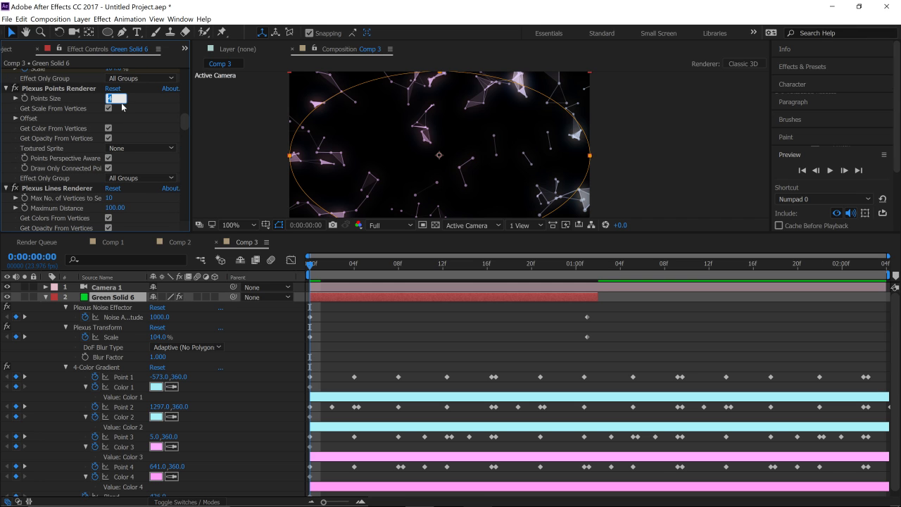
pyautogui.press('Return')
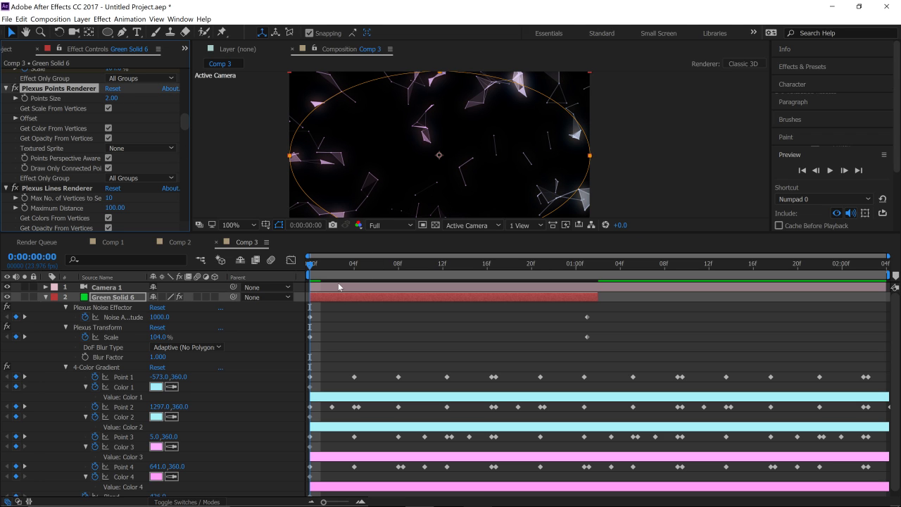
# Step: Reveal the camera options of Camera 1 and turn its Depth of Field on
pyautogui.click(364, 287)
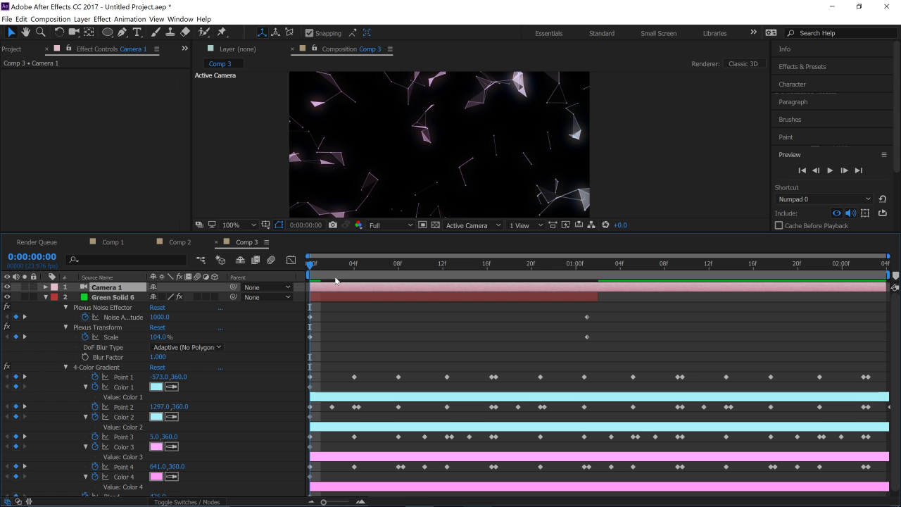
pyautogui.press('a')
pyautogui.press('a')
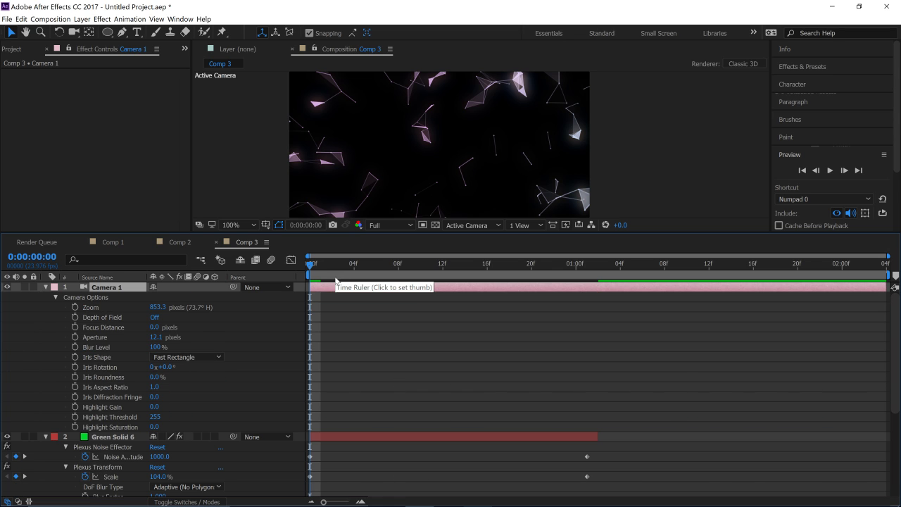
pyautogui.click(154, 317)
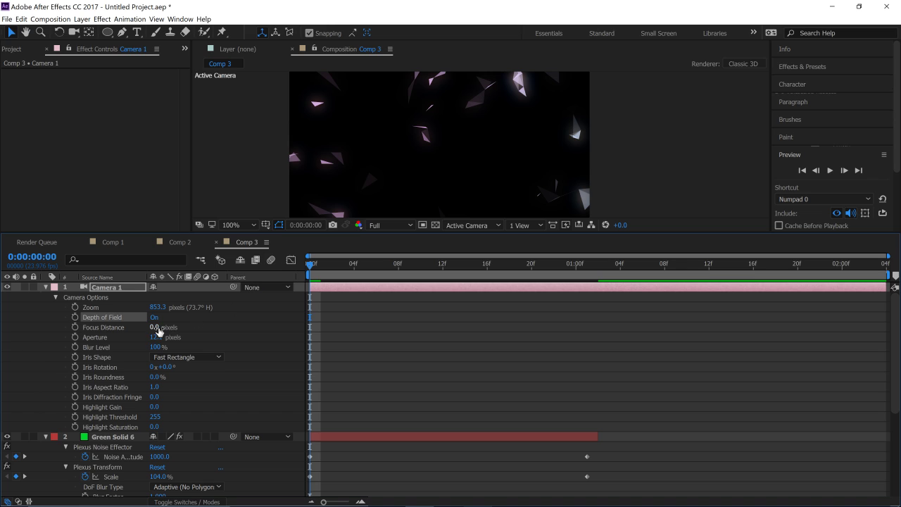
# Step: Set Camera 1's Focus Distance to 1253 pixels and its Zoom to 802.3 pixels, keeping Depth of Field on
pyautogui.moveTo(156, 328); pyautogui.dragTo(223, 327)
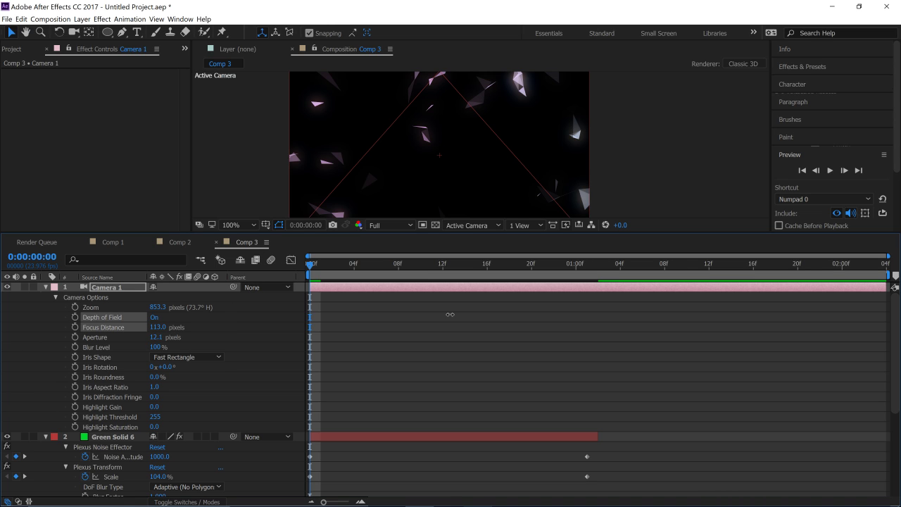
pyautogui.moveTo(450, 314); pyautogui.dragTo(405, 316)
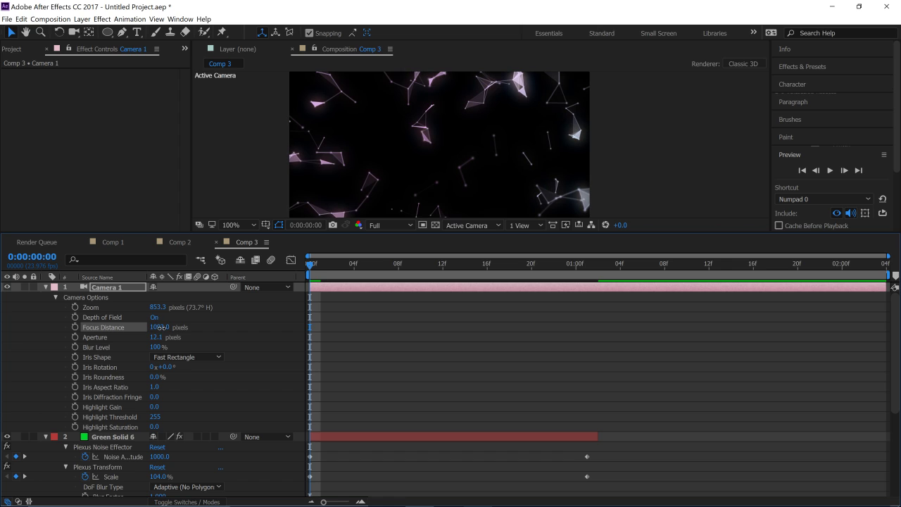
pyautogui.moveTo(152, 329); pyautogui.dragTo(162, 330)
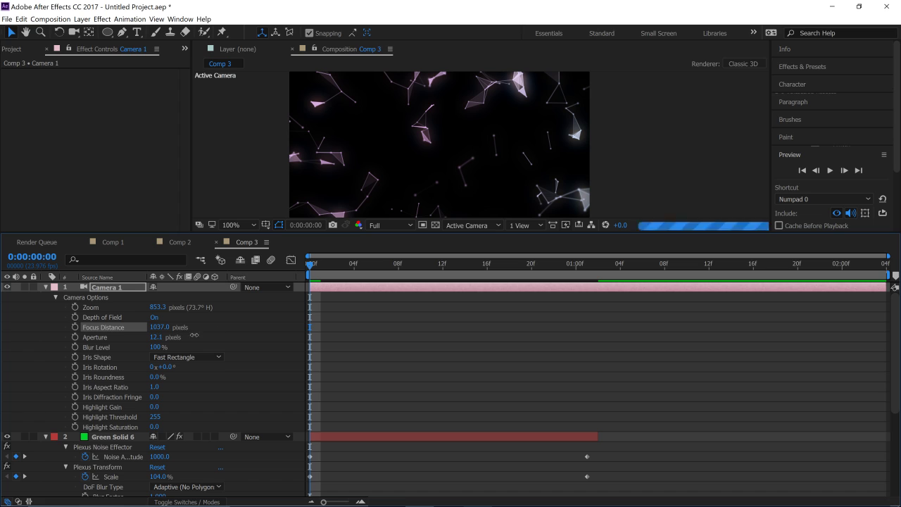
pyautogui.moveTo(161, 329); pyautogui.dragTo(291, 330)
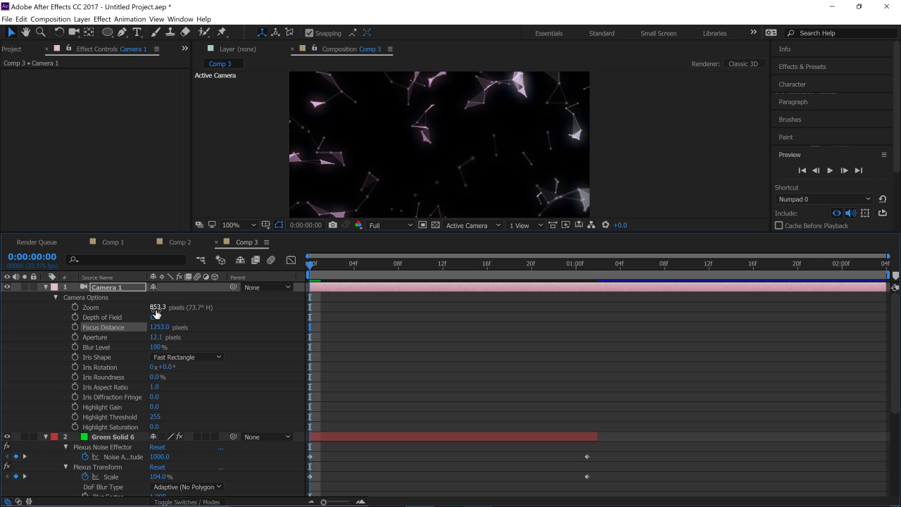
pyautogui.moveTo(156, 313); pyautogui.dragTo(109, 307)
pyautogui.click(154, 317)
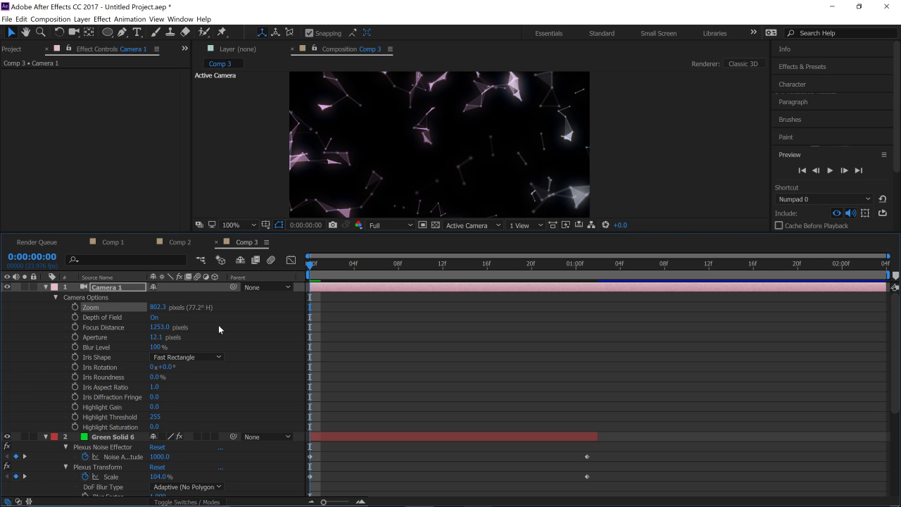
# Step: Set Camera 1's Zoom to 805.3 pixels and keyframe its Focus Distance from 1253 pixels at 0:00:00:00 to a higher value at 0:00:01:01
pyautogui.moveTo(153, 307); pyautogui.dragTo(155, 308)
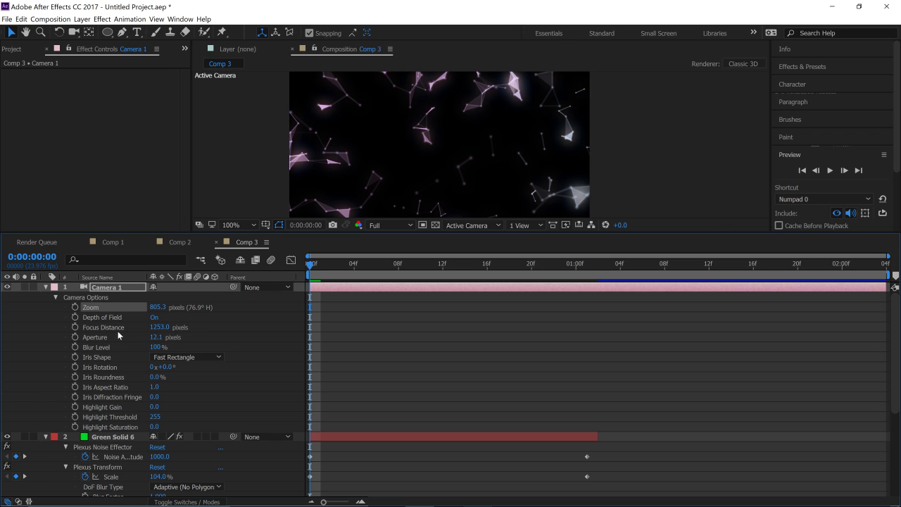
pyautogui.click(74, 327)
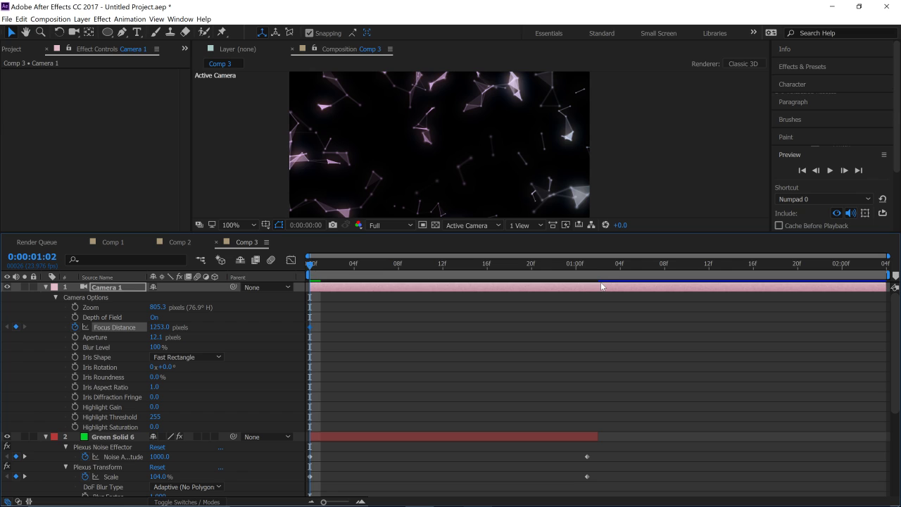
pyautogui.moveTo(602, 287); pyautogui.dragTo(587, 289)
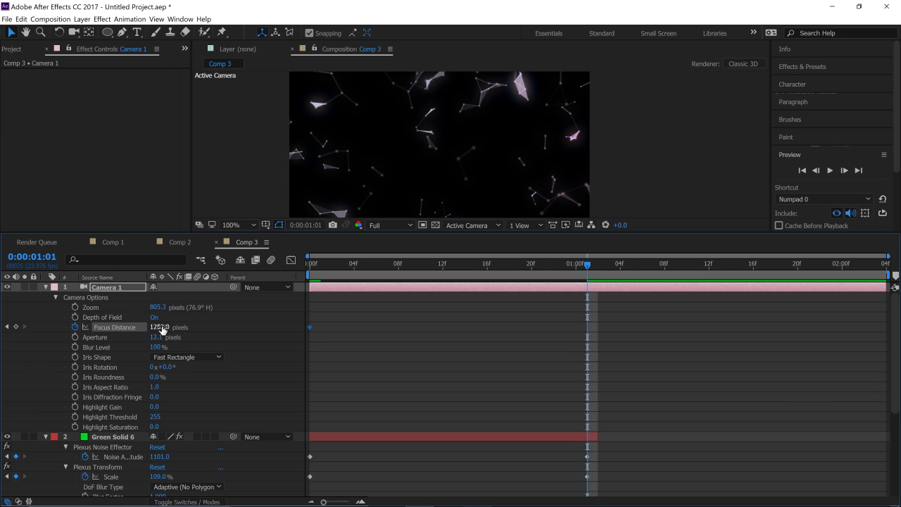
pyautogui.moveTo(162, 330); pyautogui.dragTo(240, 348)
pyautogui.moveTo(162, 331); pyautogui.dragTo(260, 328)
pyautogui.moveTo(161, 326); pyautogui.dragTo(190, 336)
# Step: Play back Comp 3 repeatedly from the first frame to examine the plexus motion and the animated camera focus
pyautogui.click(312, 271)
pyautogui.scroll(-1, 358, 171)
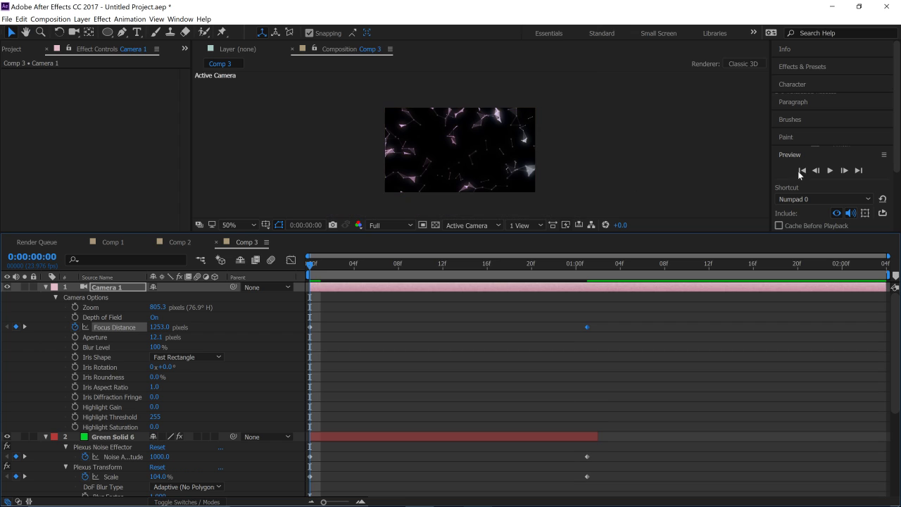
pyautogui.click(832, 170)
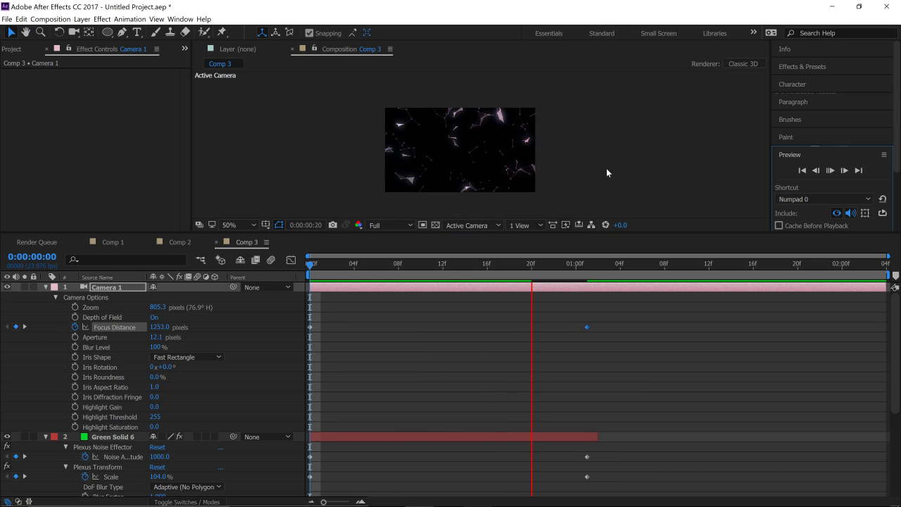
pyautogui.click(415, 171)
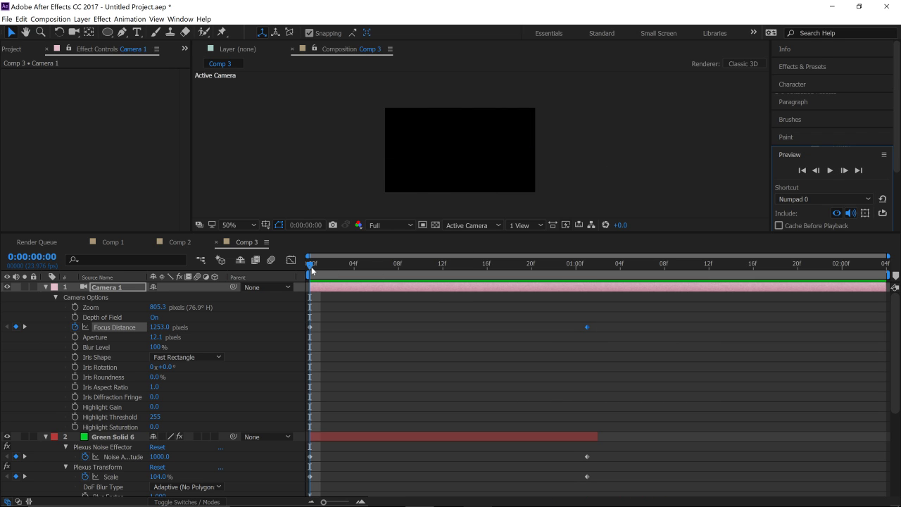
pyautogui.scroll(2, 416, 171)
pyautogui.click(831, 170)
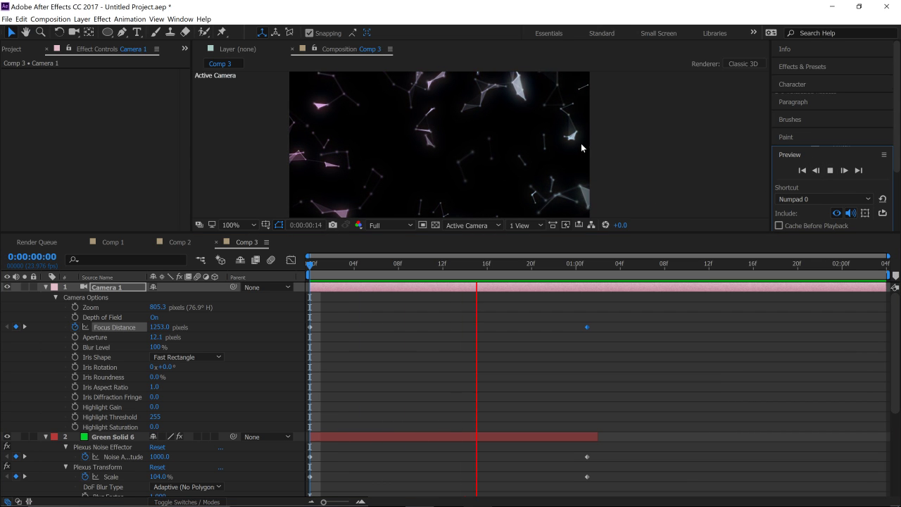
pyautogui.click(308, 272)
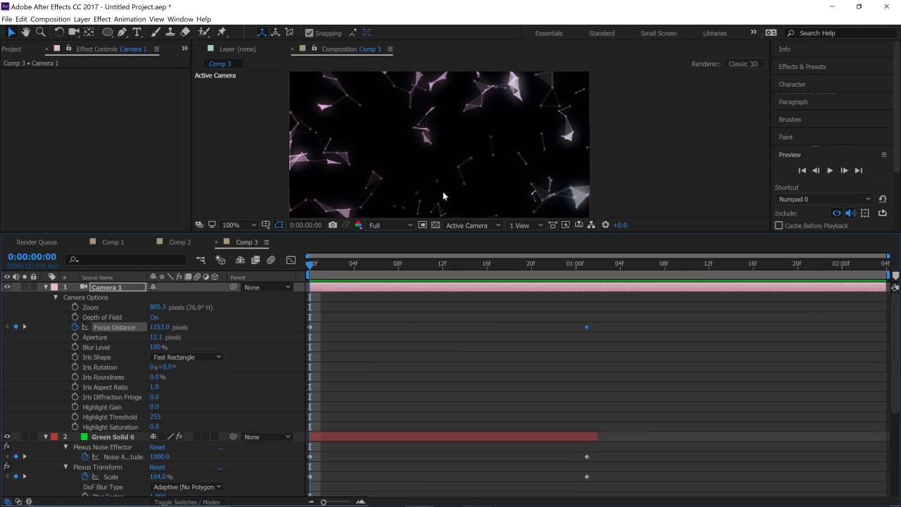
pyautogui.click(831, 171)
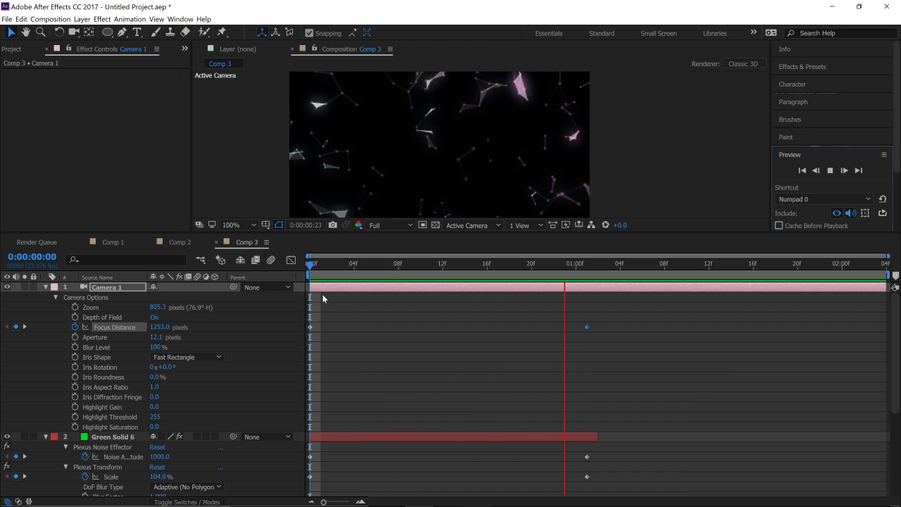
pyautogui.click(311, 268)
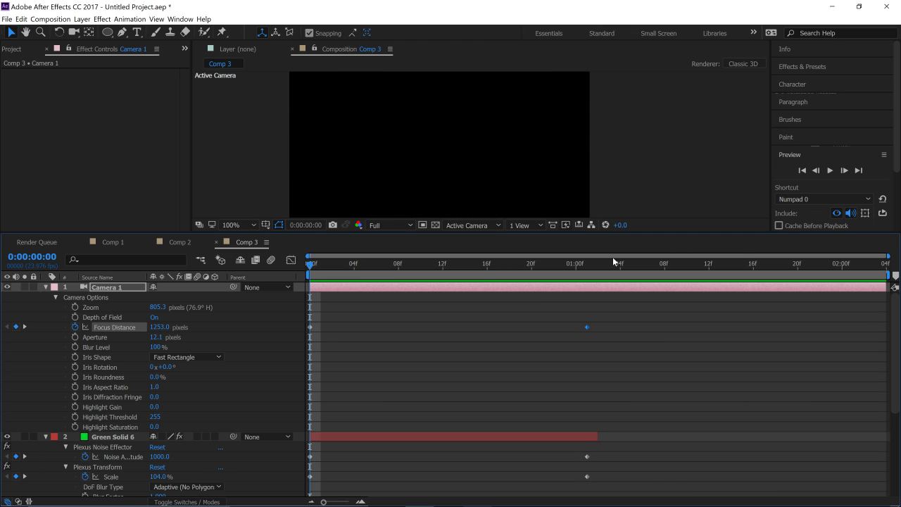
pyautogui.click(830, 172)
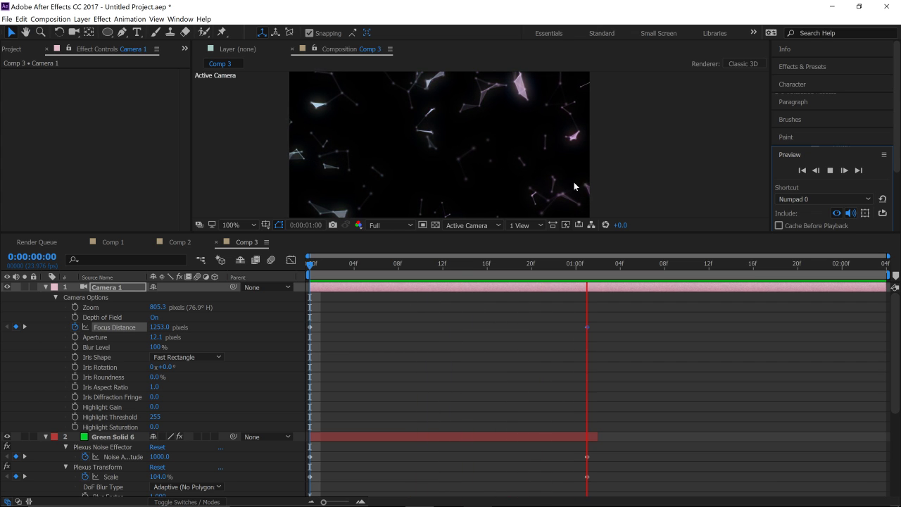
pyautogui.click(487, 278)
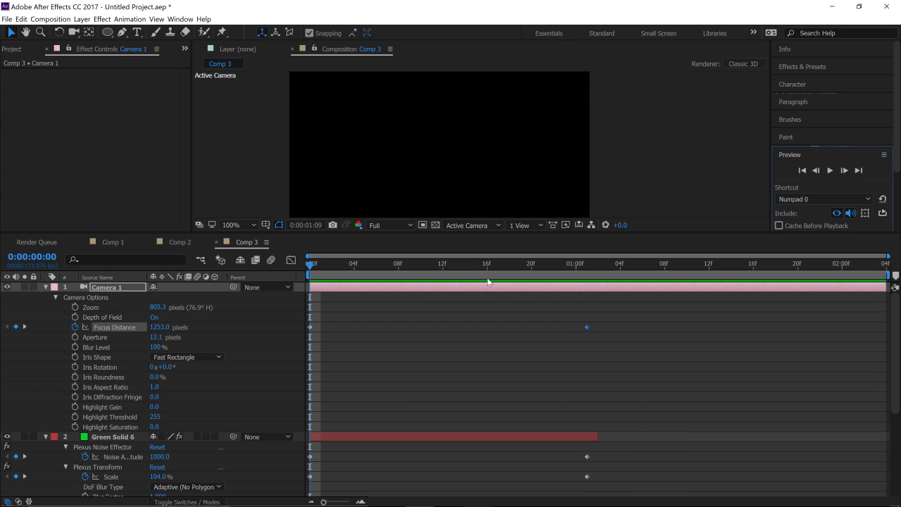
pyautogui.moveTo(370, 279); pyautogui.dragTo(309, 279)
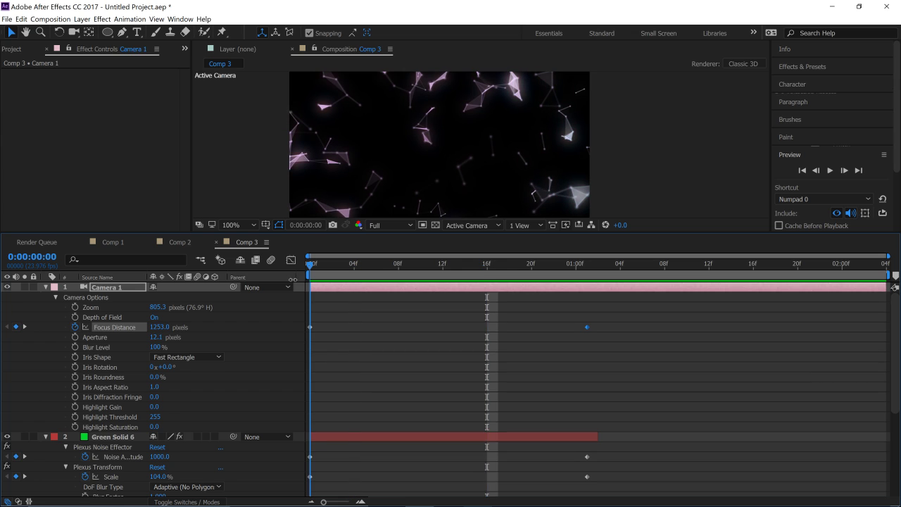
pyautogui.click(830, 170)
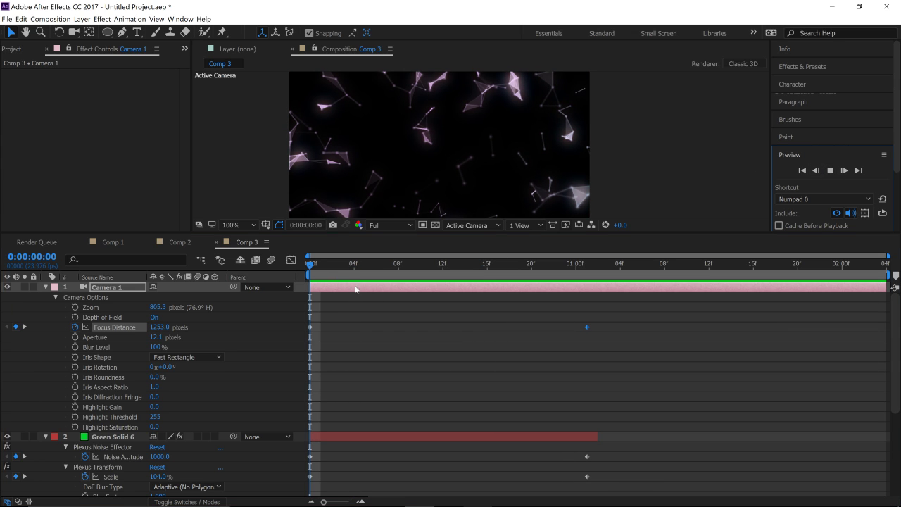
pyautogui.click(312, 268)
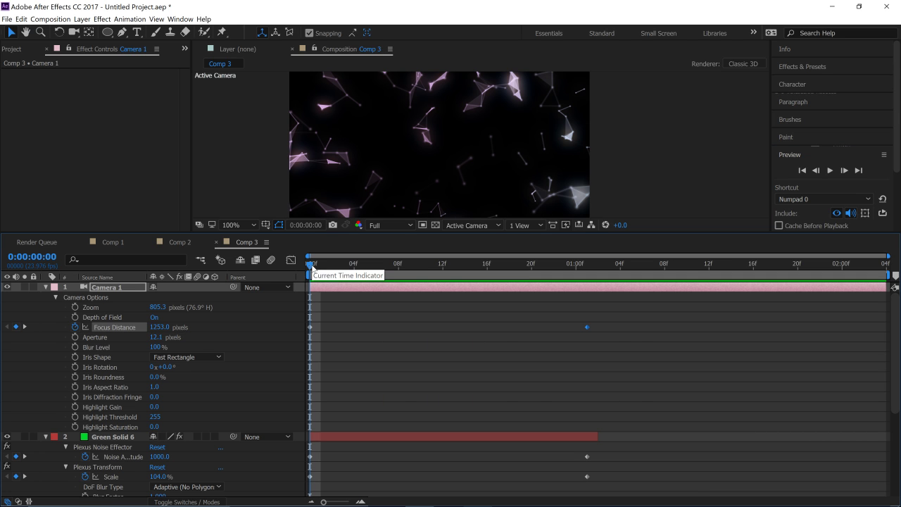